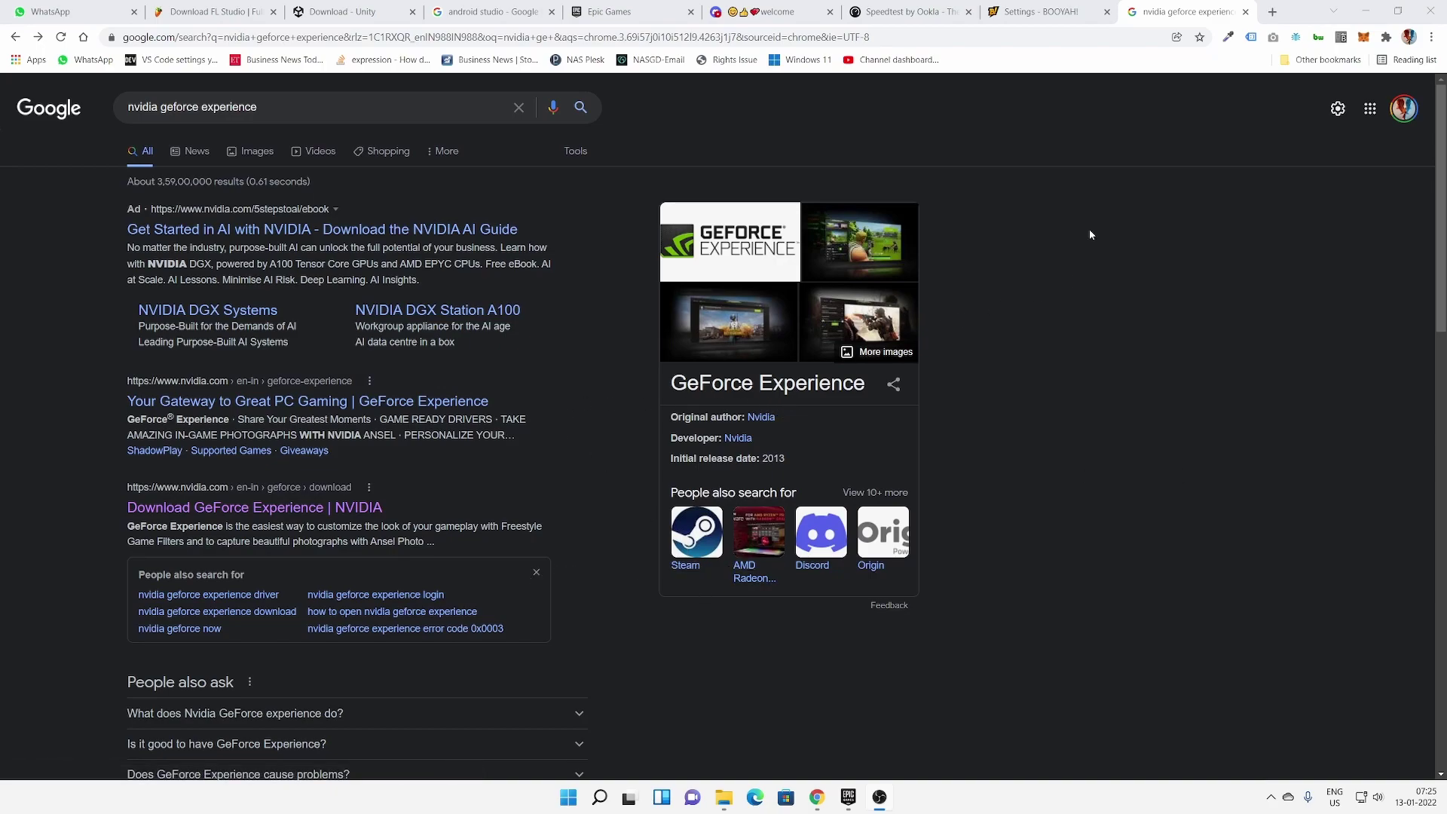
# Search Google for 'graphic cards' in a new tab
pyautogui.click(1273, 11)
pyautogui.write('gra')
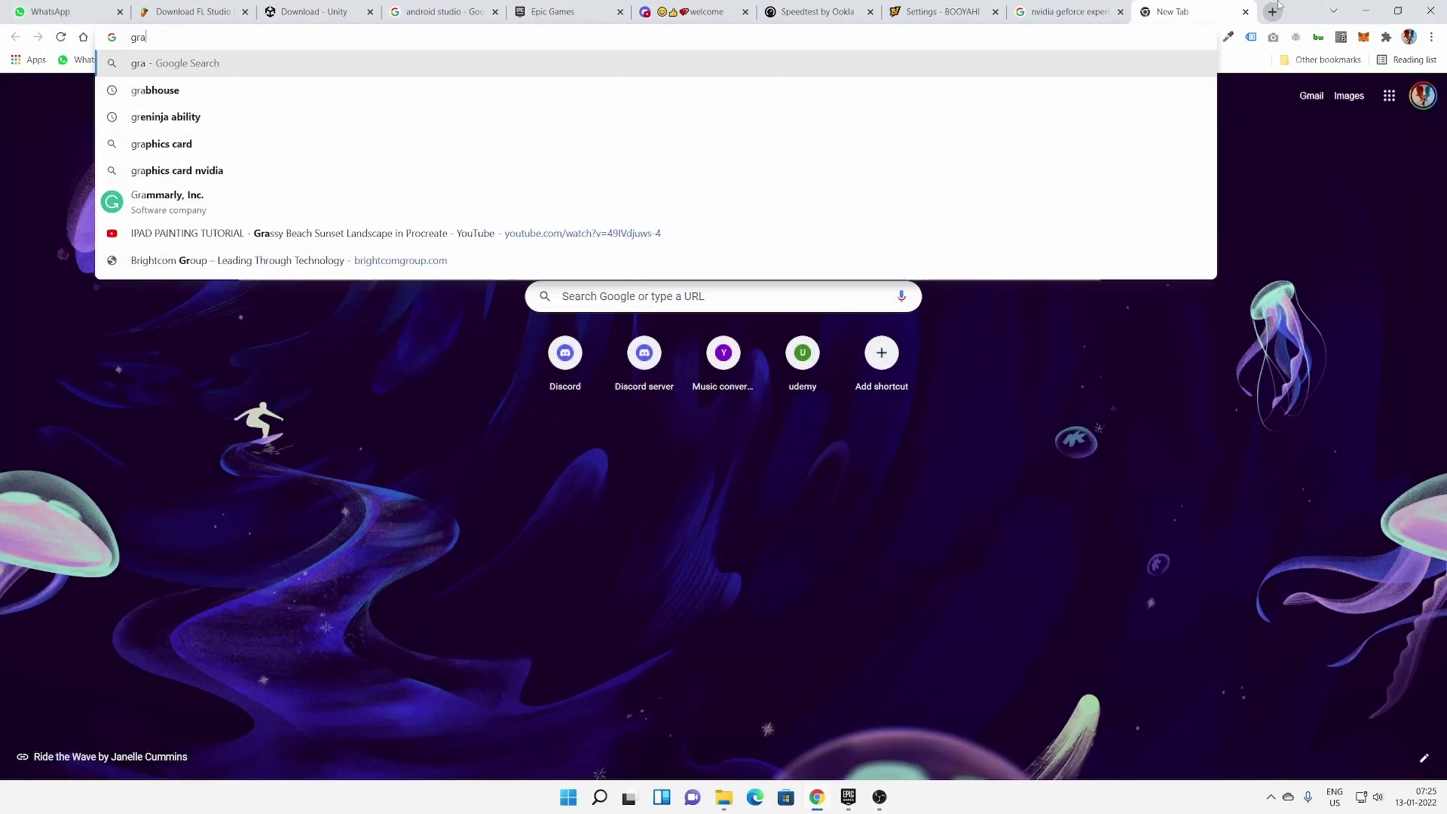
pyautogui.write('ph')
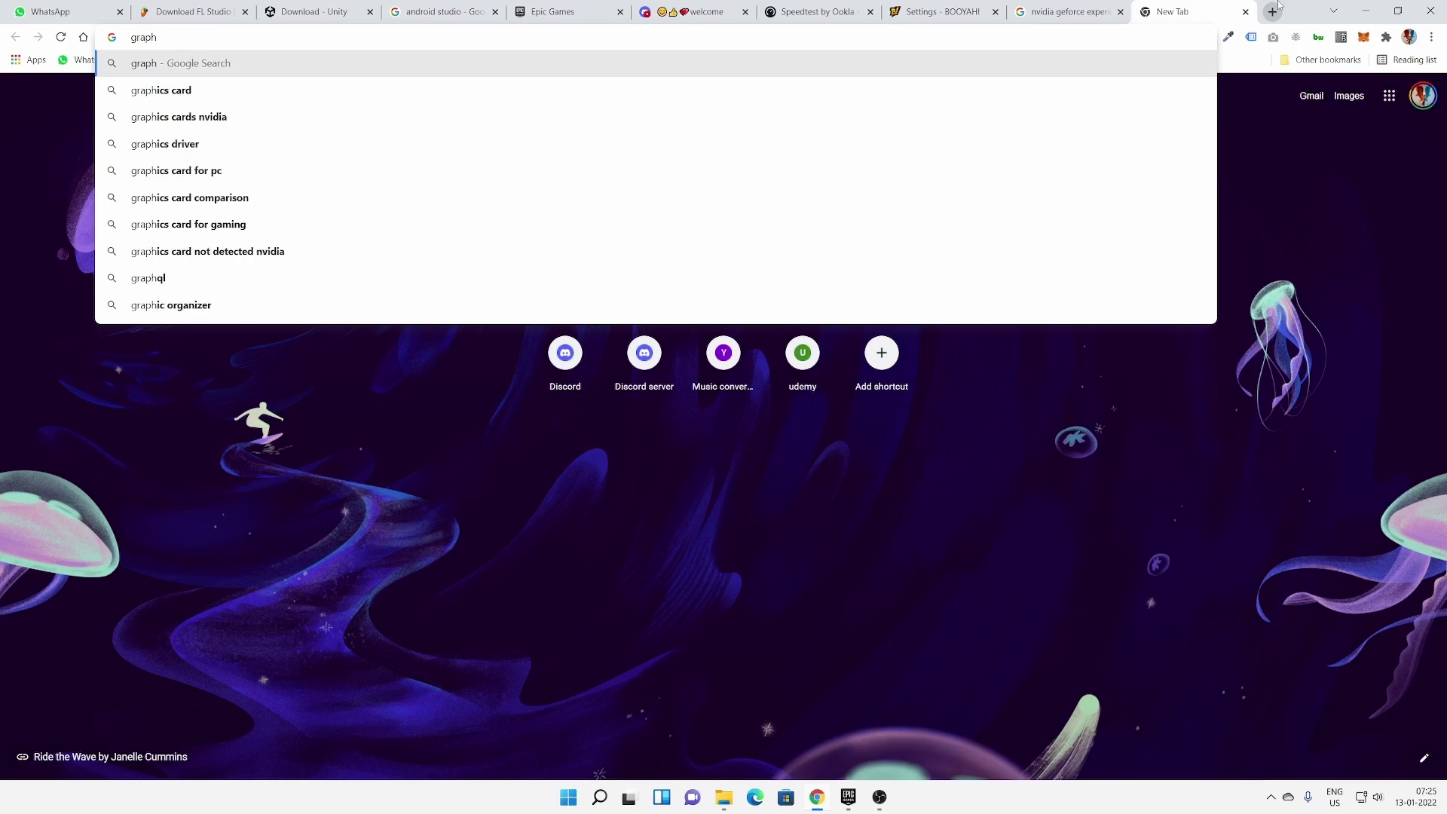
pyautogui.write('ic card')
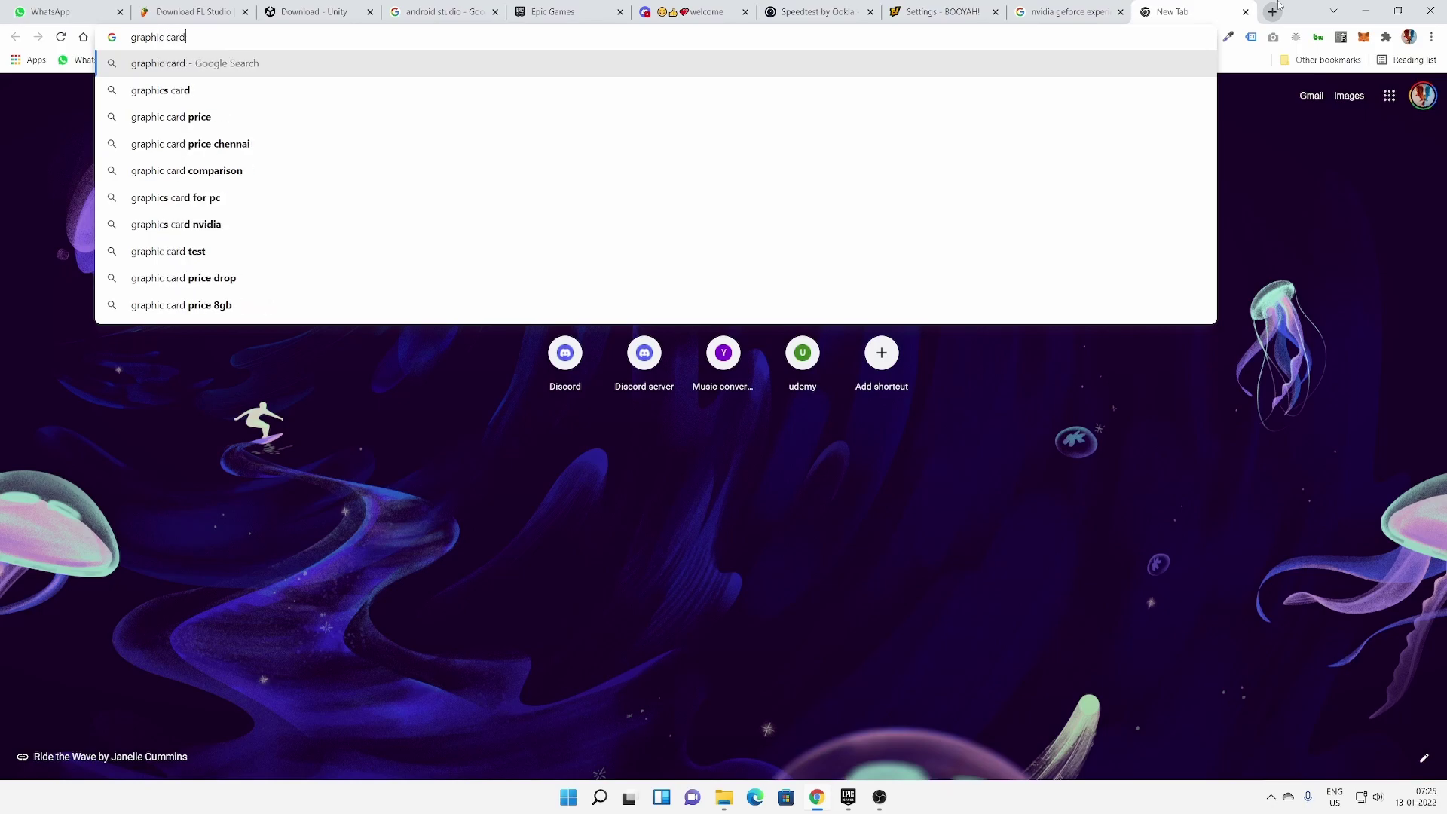
pyautogui.write('s')
pyautogui.press('Return')
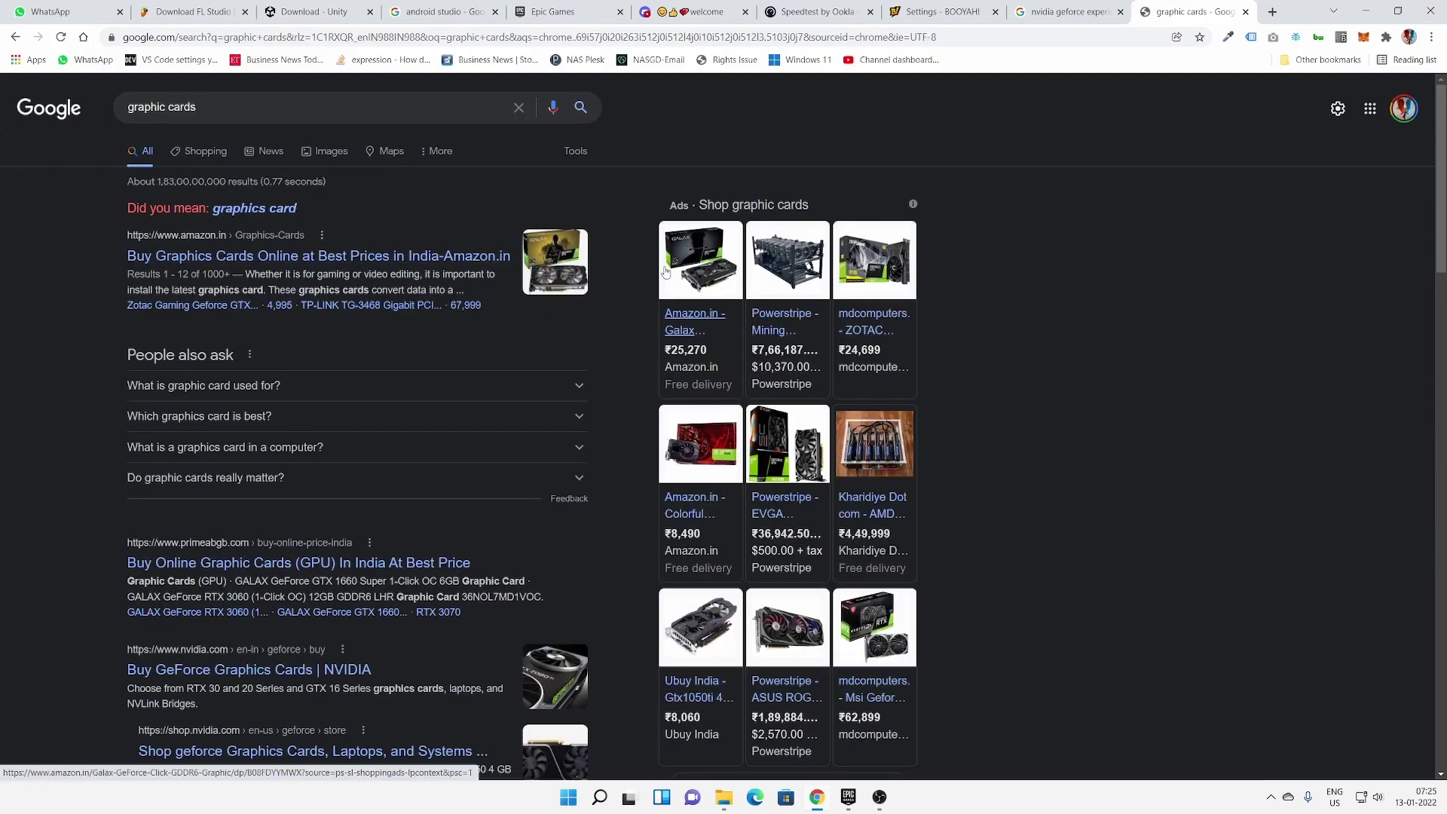
# Preview the Rock Paper Shotgun graphics card image, then return to the nvidia geforce experience results
pyautogui.click(665, 271)
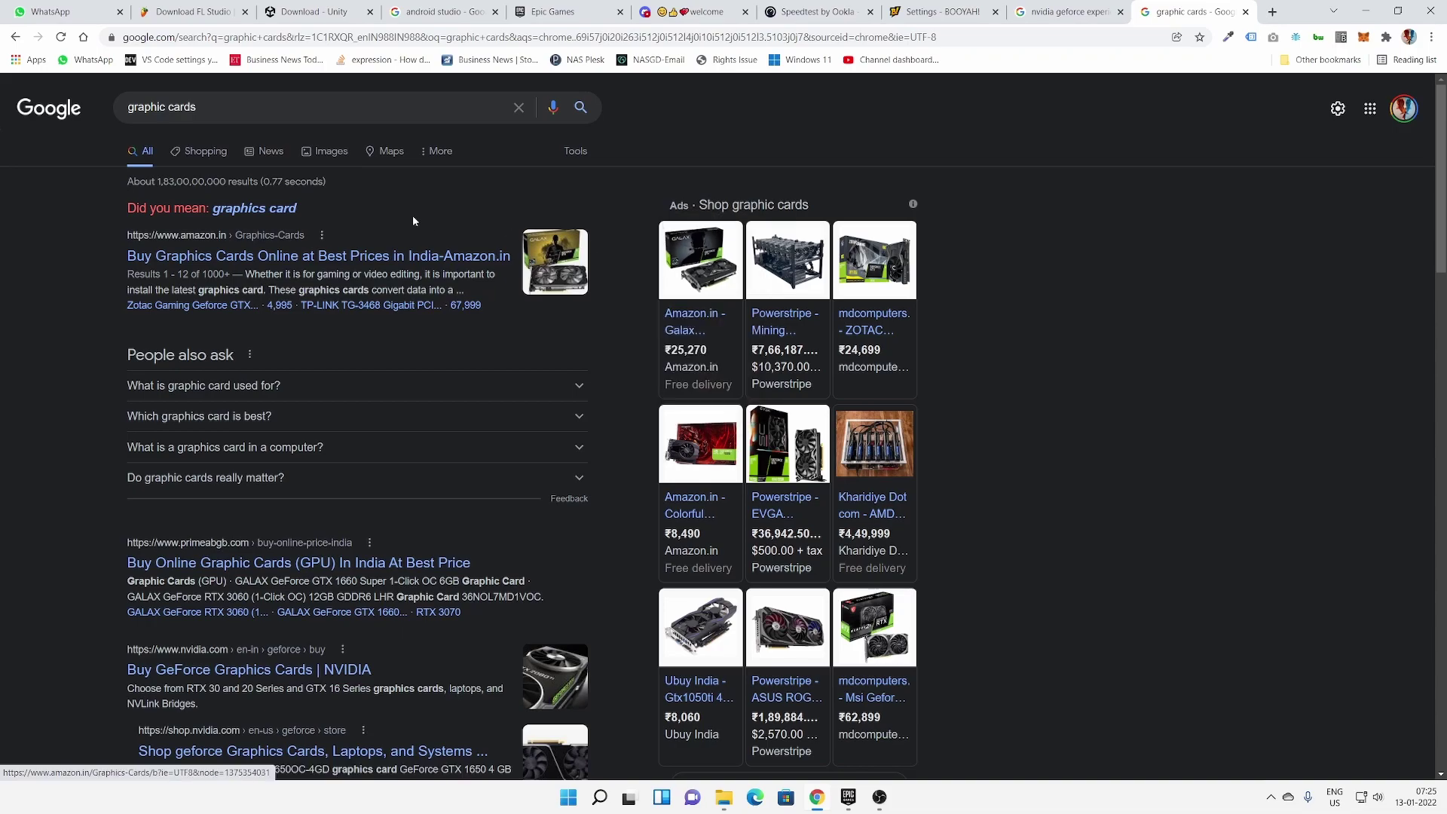
pyautogui.click(305, 150)
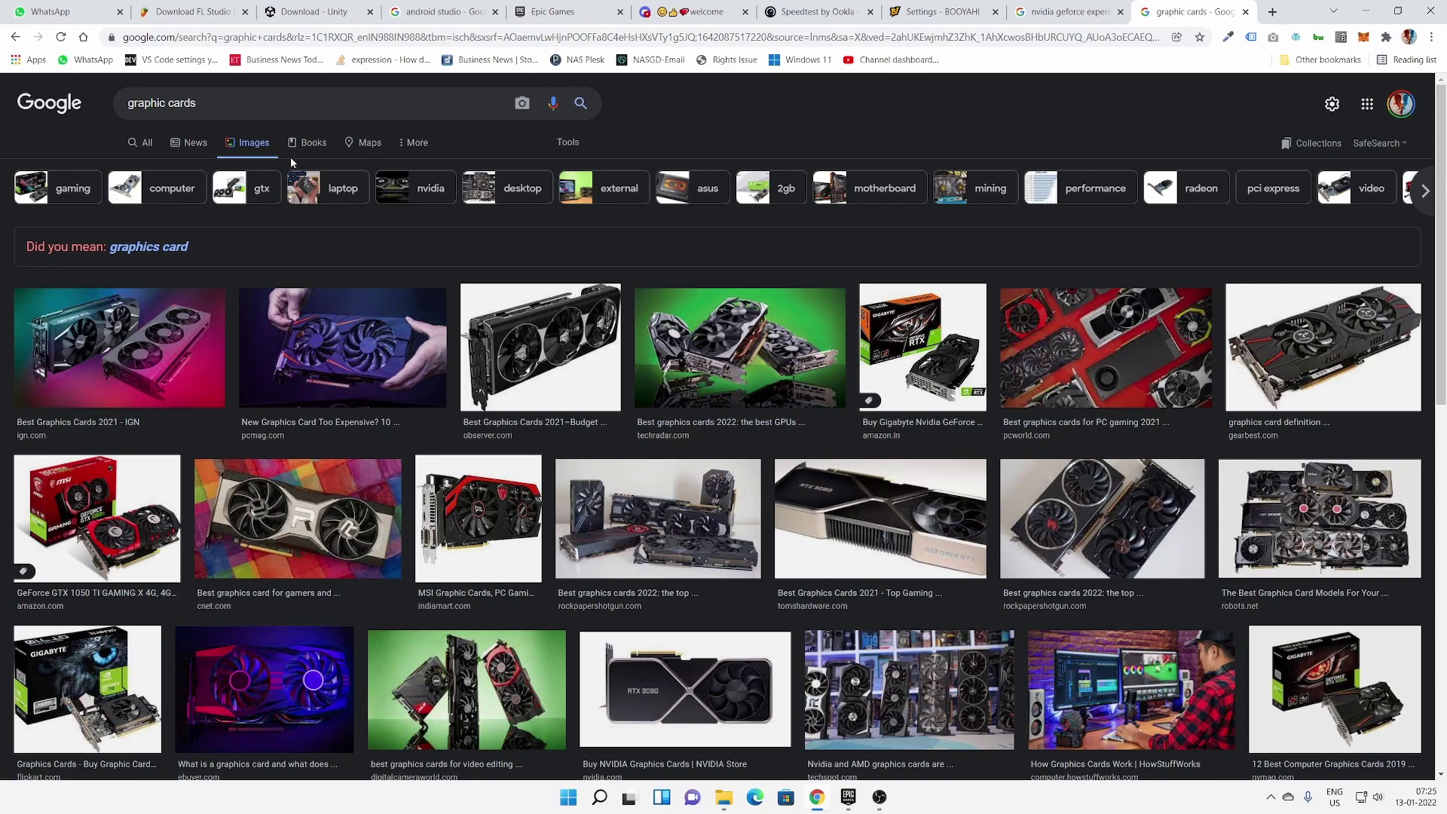
pyautogui.click(678, 519)
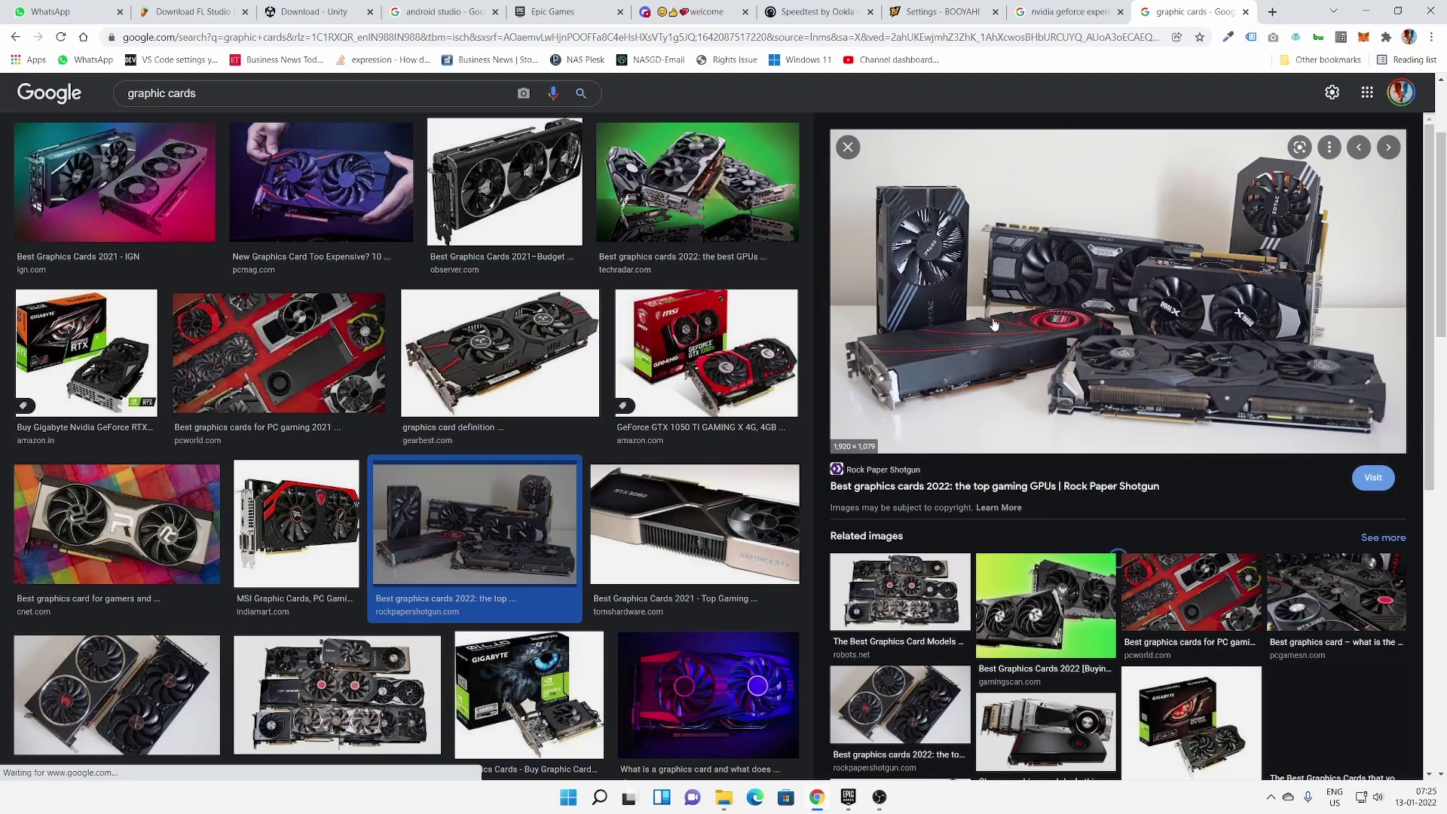
pyautogui.click(1069, 15)
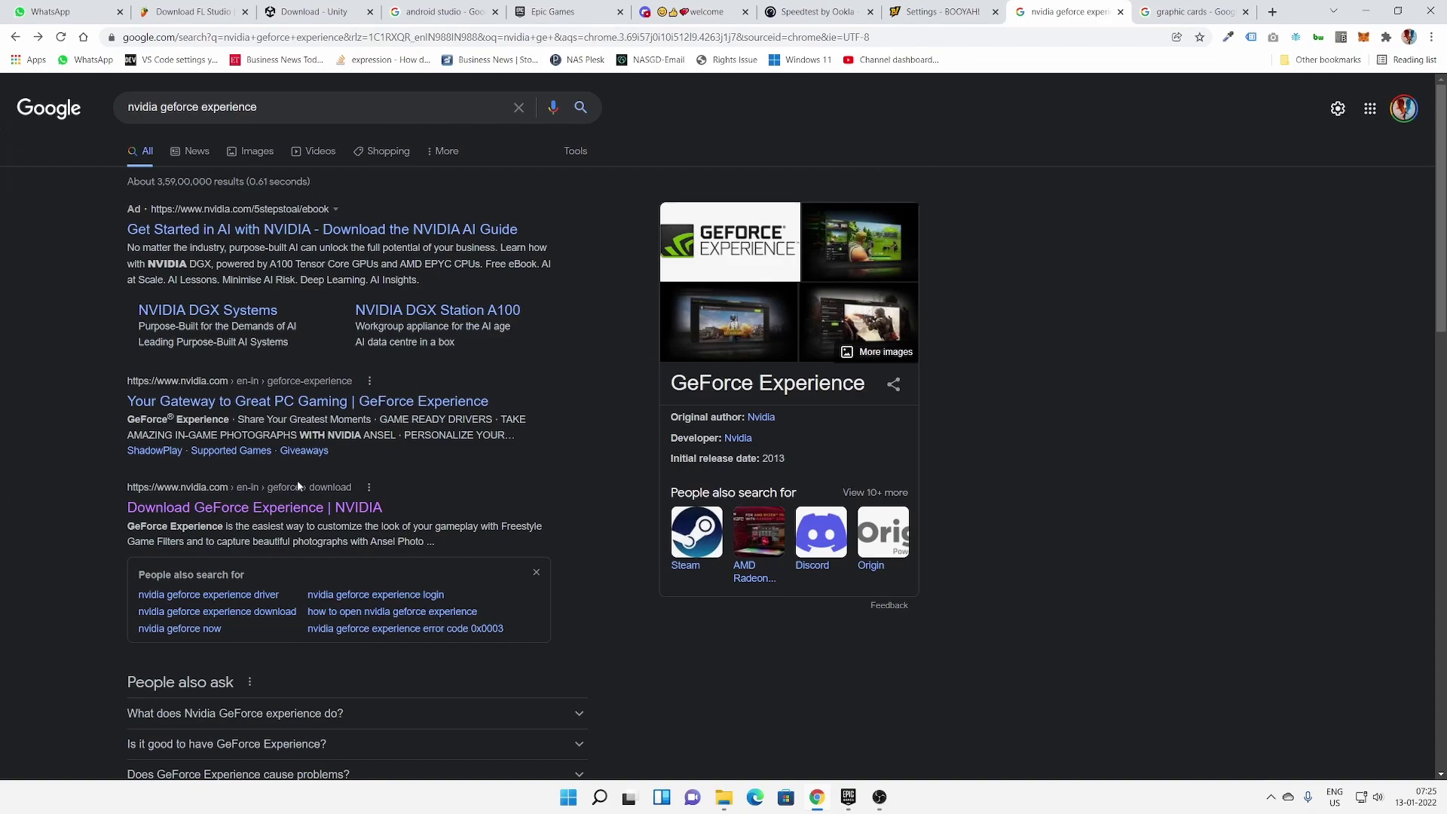
# Download the GeForce Experience 3.24.0.126 installer from NVIDIA's download page
pyautogui.click(286, 506)
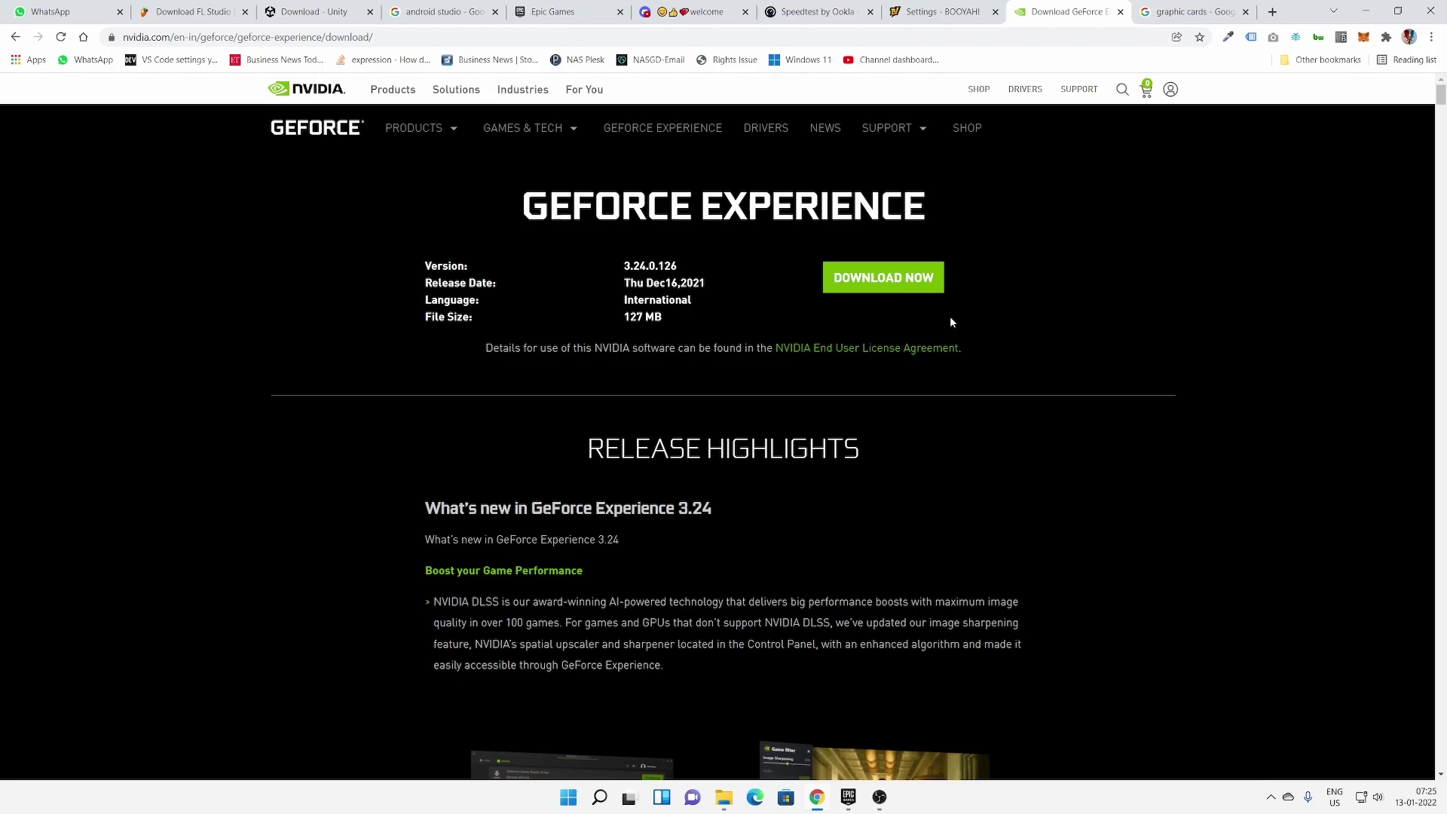
pyautogui.click(918, 291)
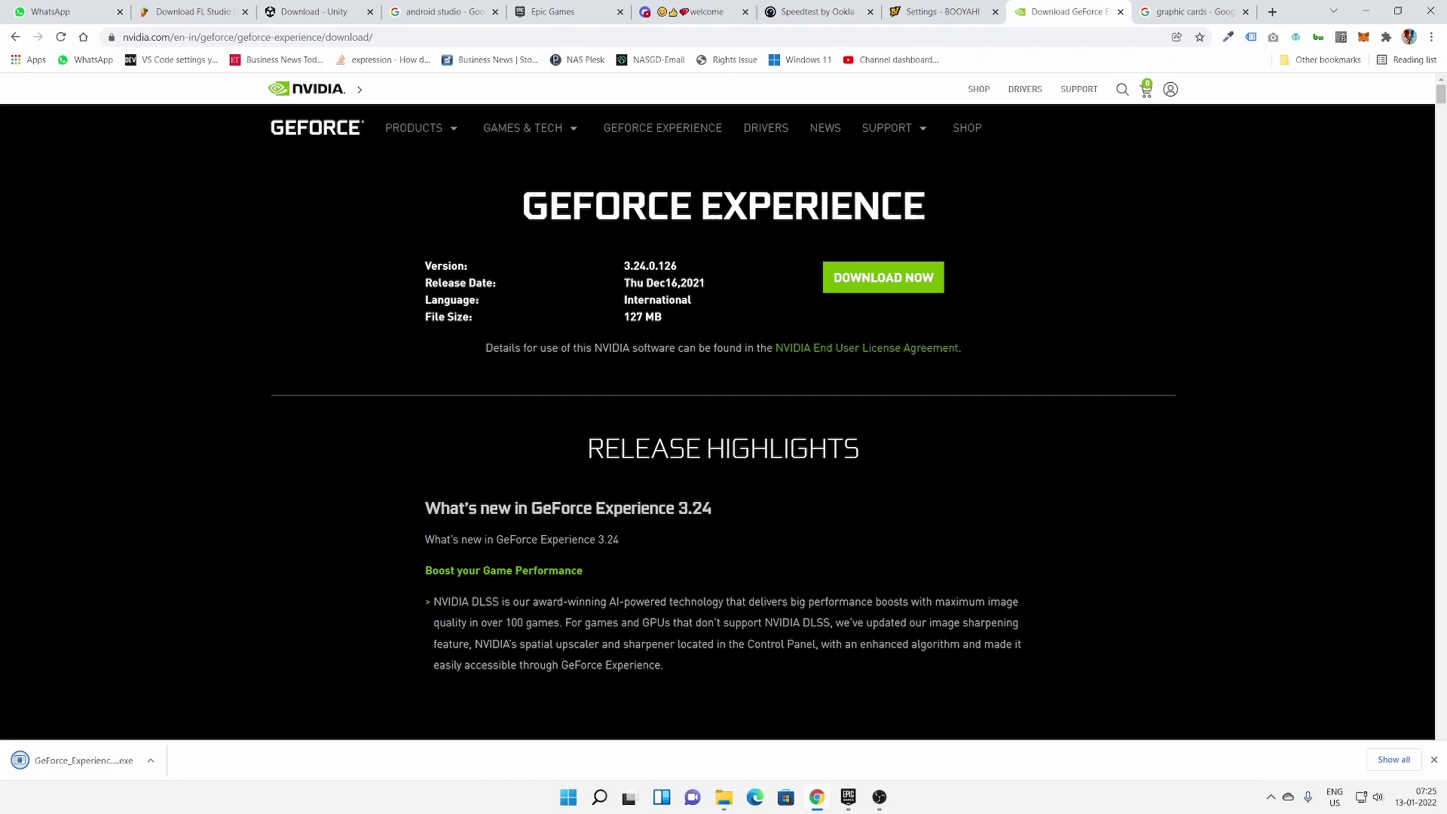
# Run GeForce_Experience.exe and agree to the terms to install version 3.24.0.126
pyautogui.click(70, 763)
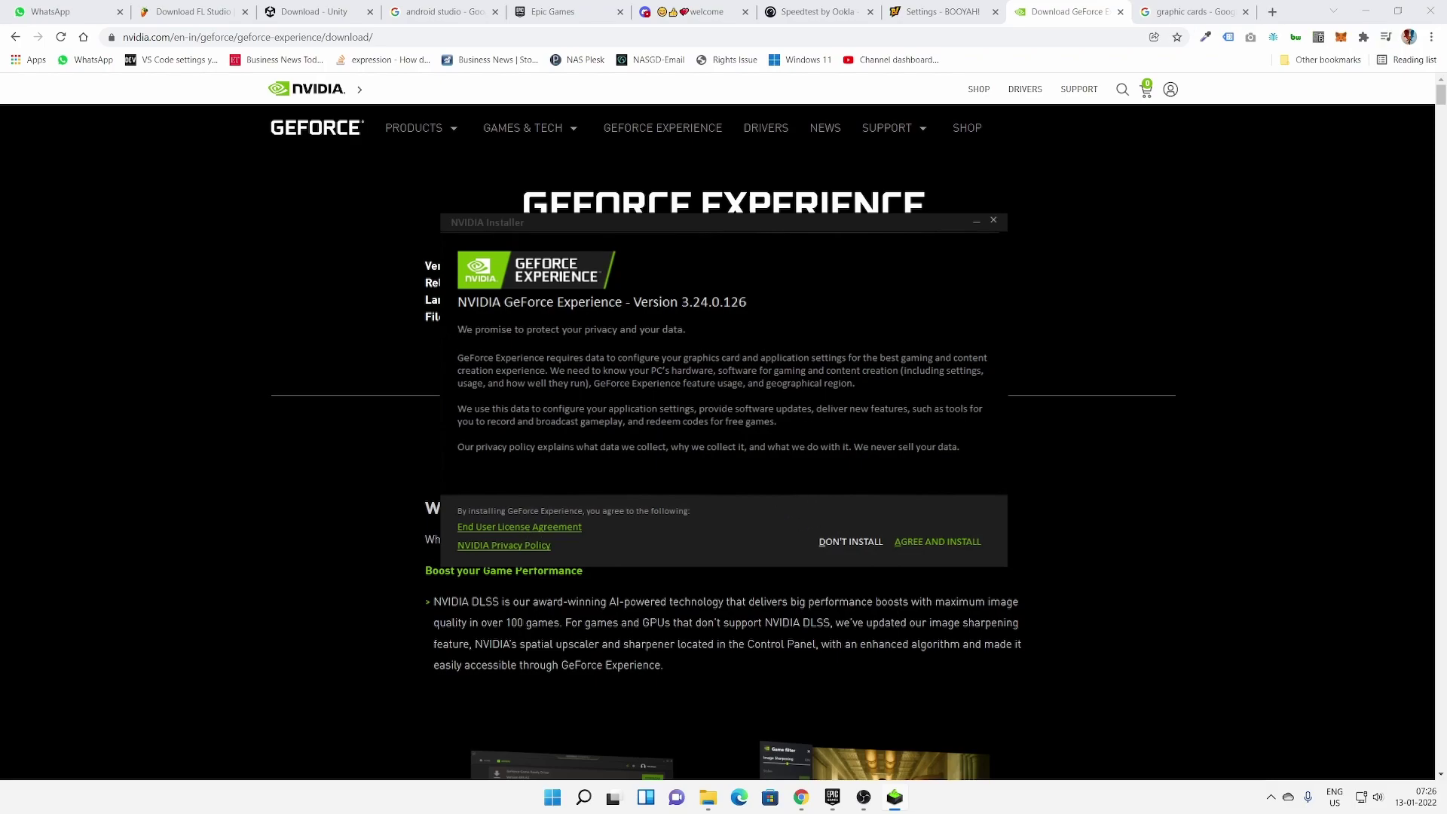
pyautogui.click(951, 541)
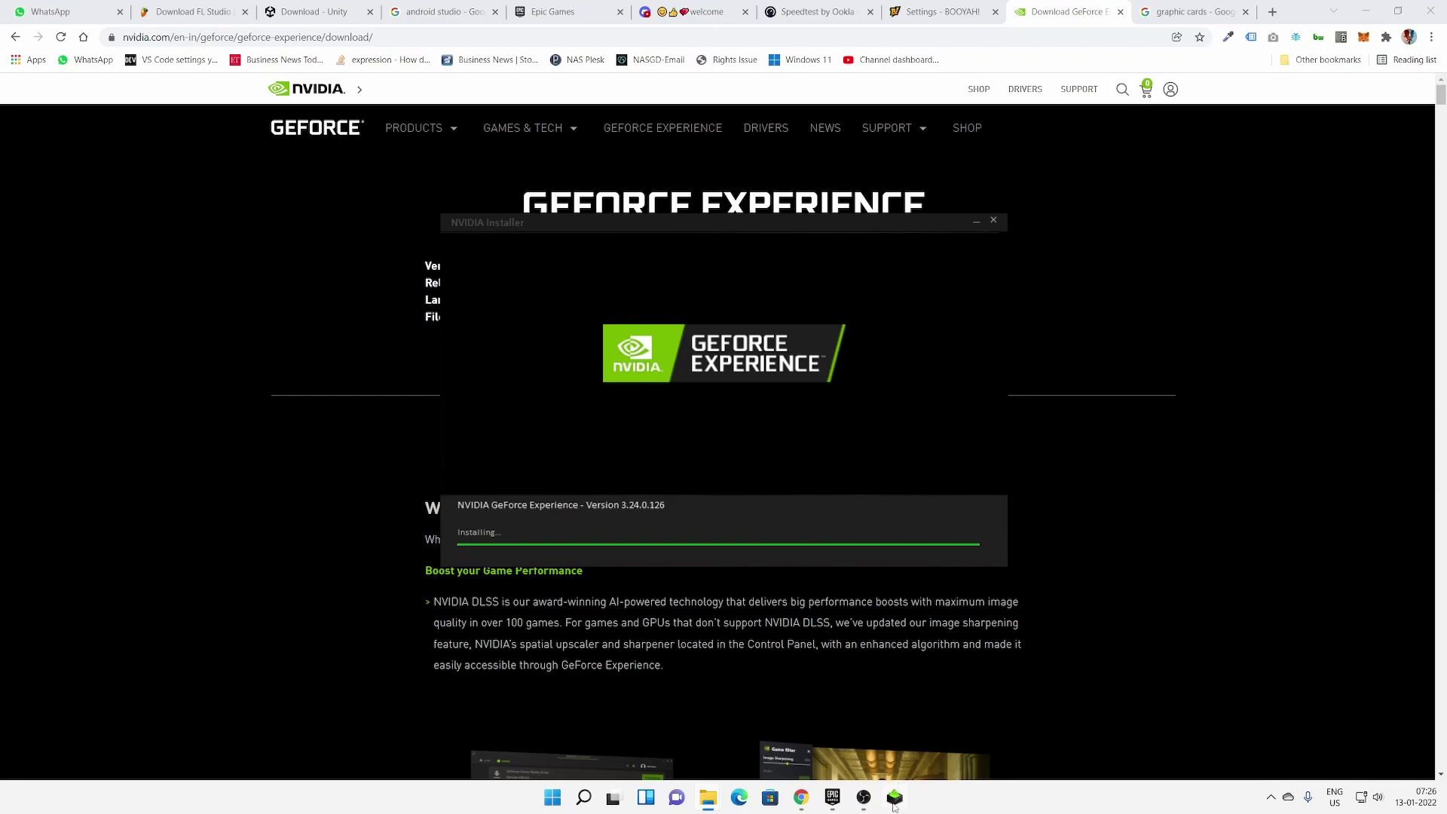
pyautogui.moveTo(886, 805)
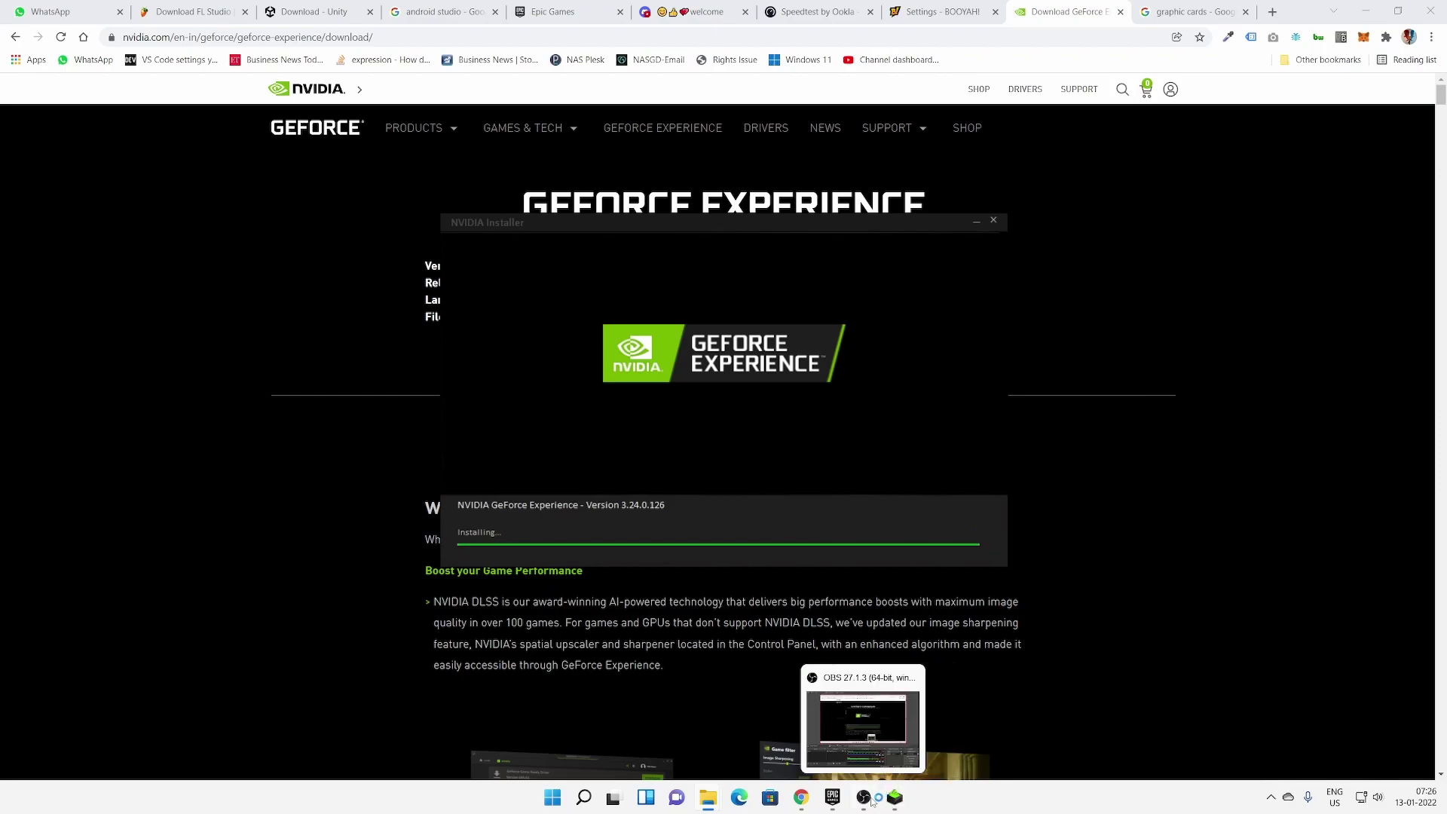
# Submit the emailed security code to complete the NVIDIA account sign-in
pyautogui.click(864, 797)
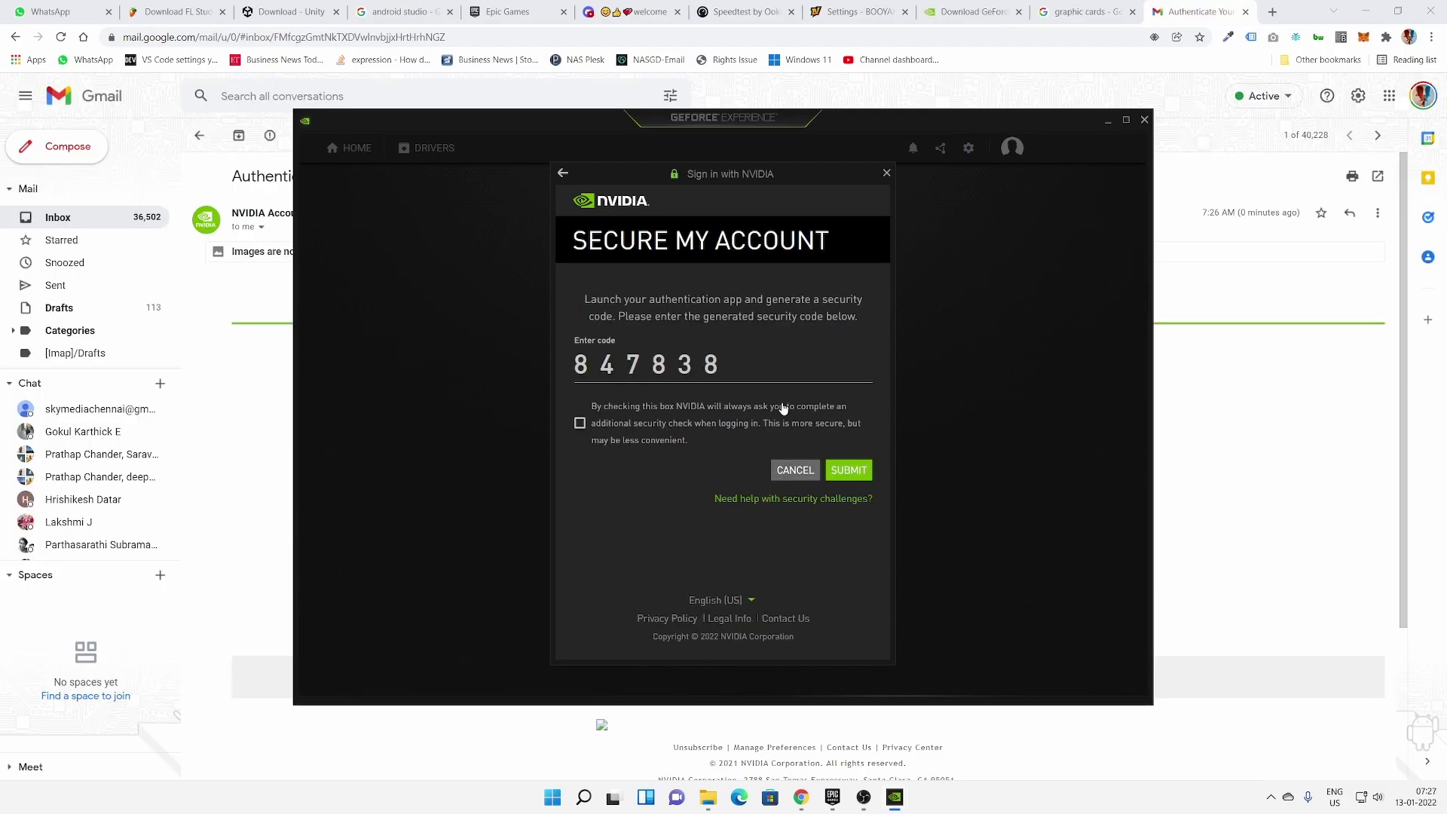
pyautogui.click(847, 470)
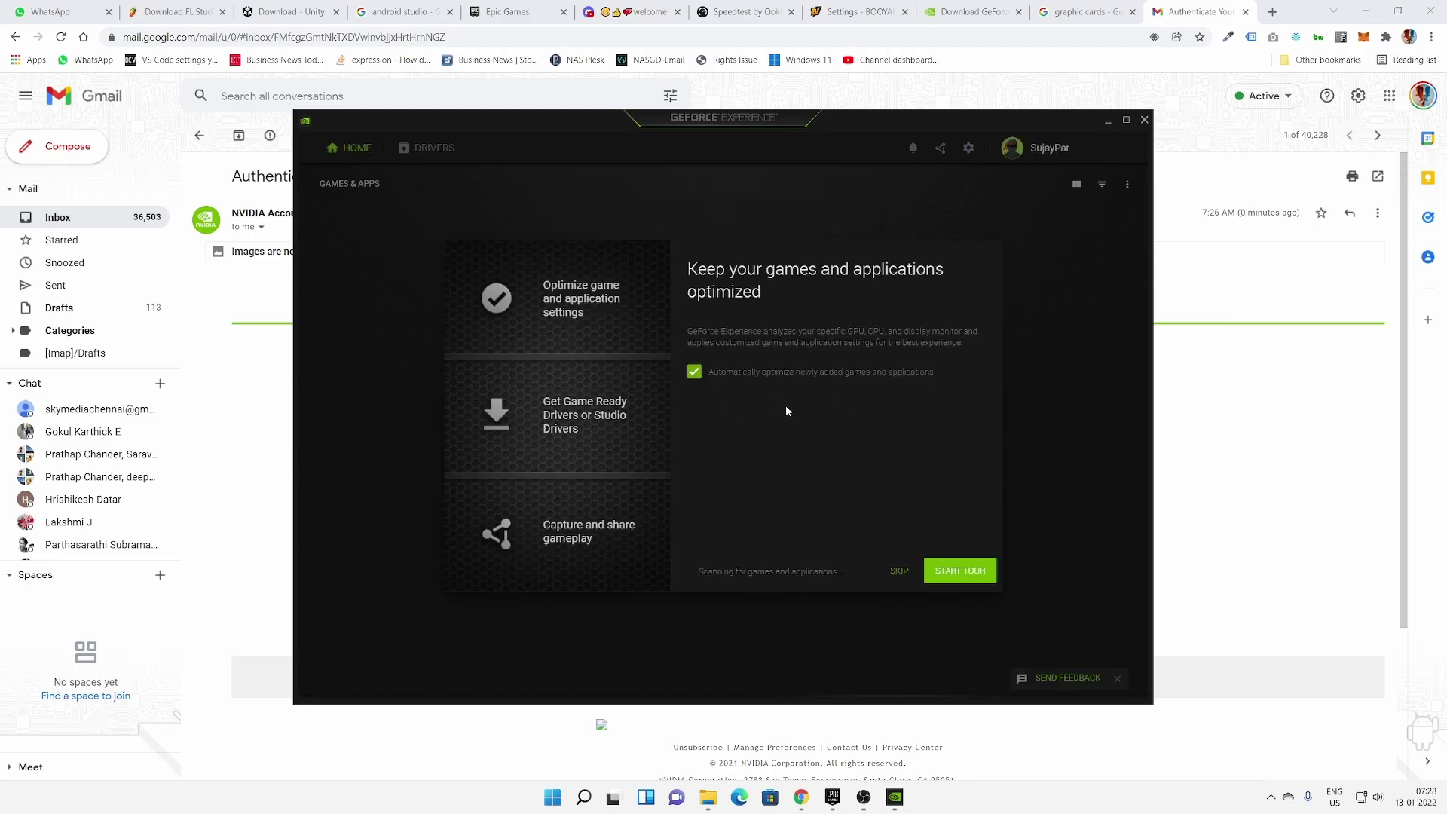
# Glance at the graphic cards images tab in the browser, then return to GeForce Experience
pyautogui.click(1161, 6)
pyautogui.hotkey('ctrl', 'shift', 'Tab')
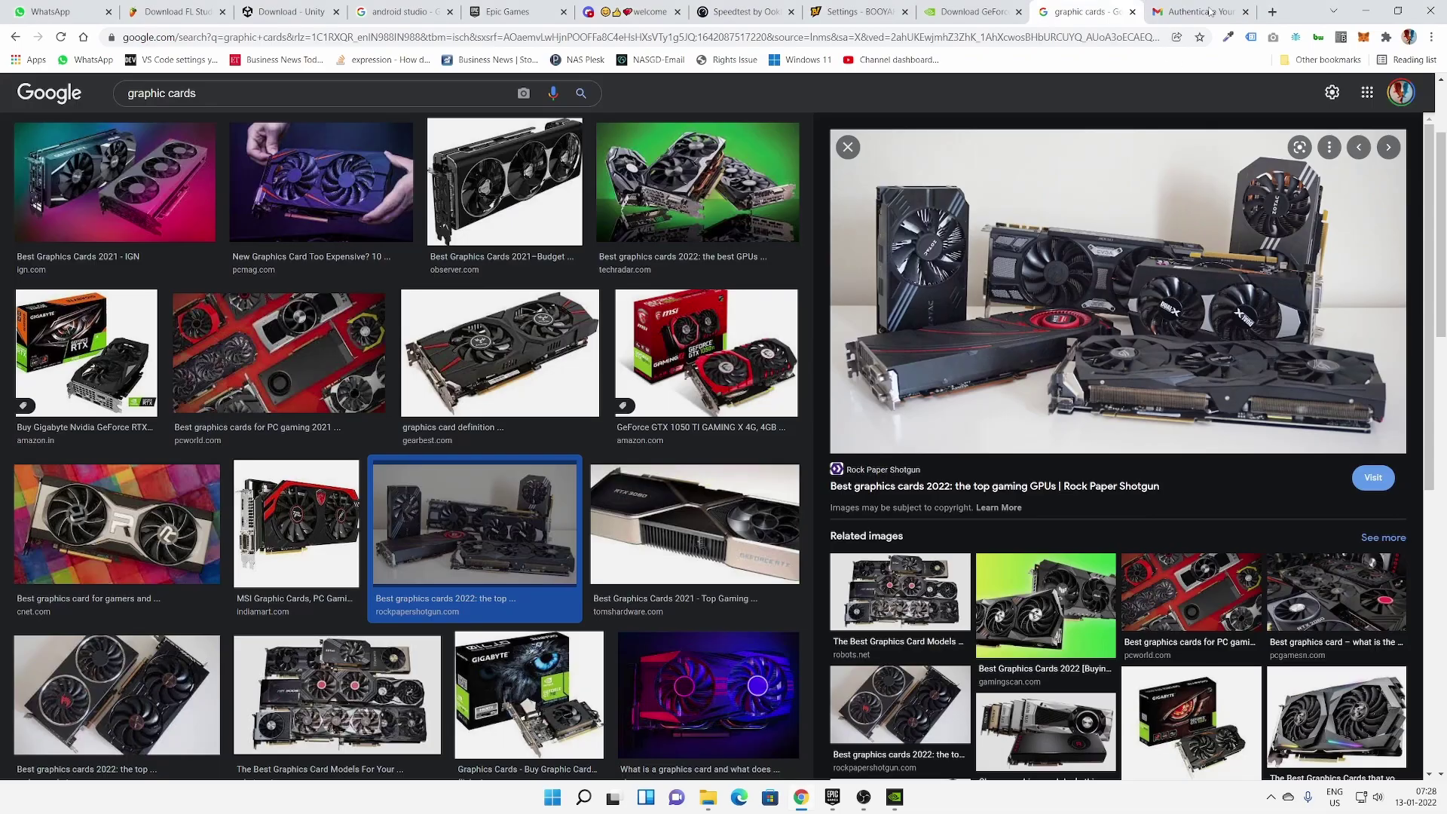
pyautogui.click(894, 797)
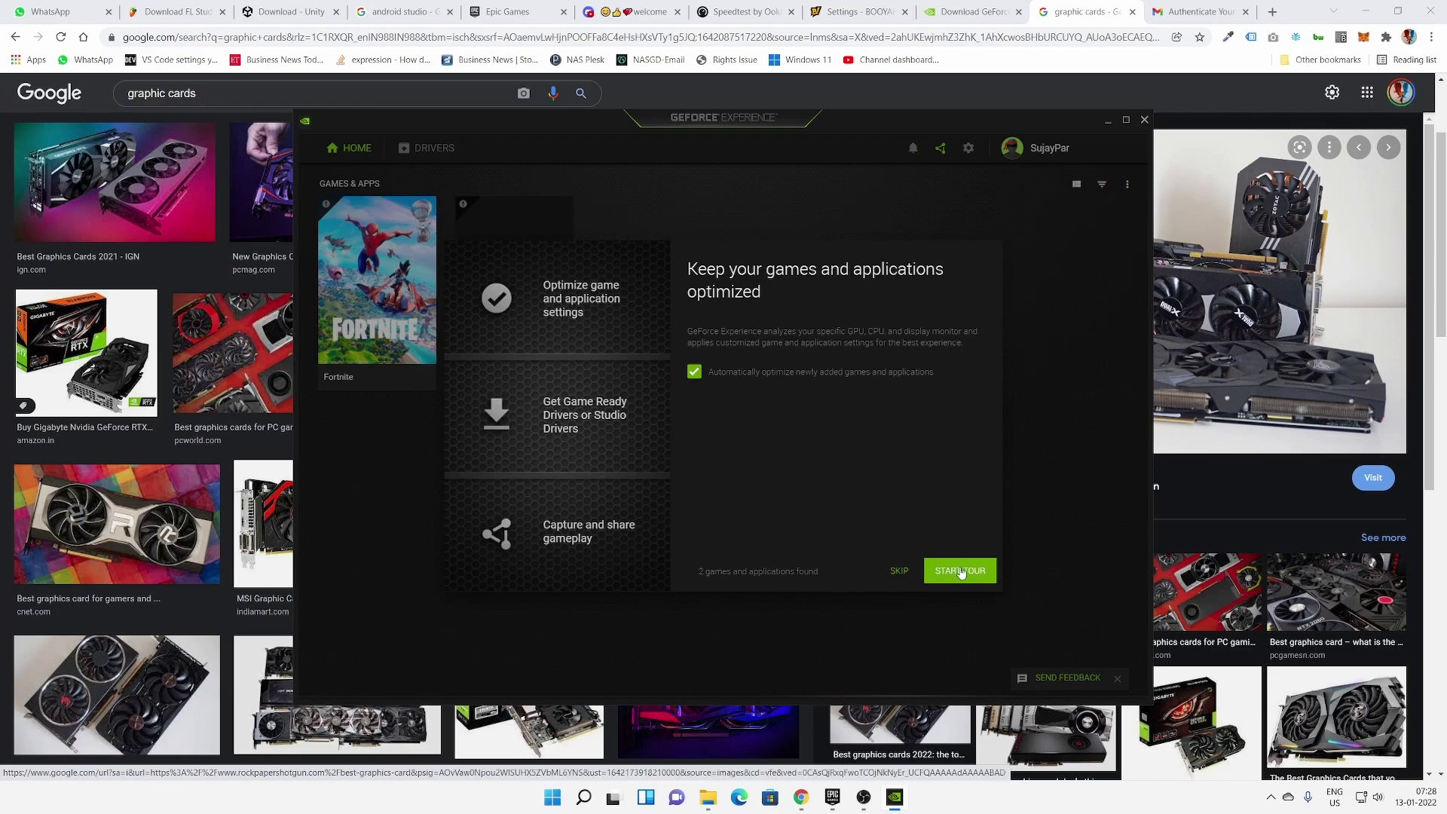
# Skip the welcome tour and review Fortnite's optimal settings before returning to the games list
pyautogui.click(899, 571)
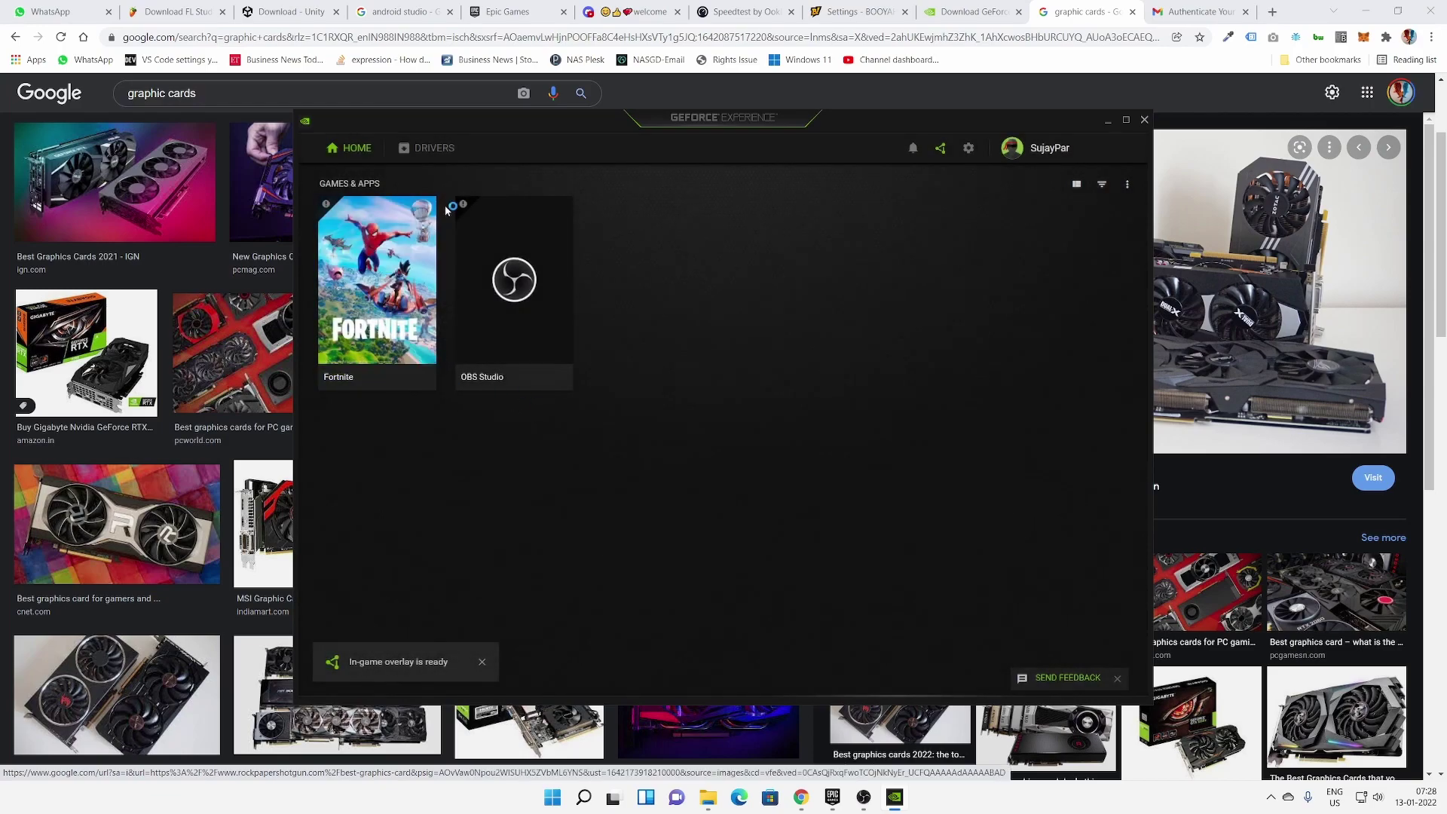
pyautogui.click(377, 300)
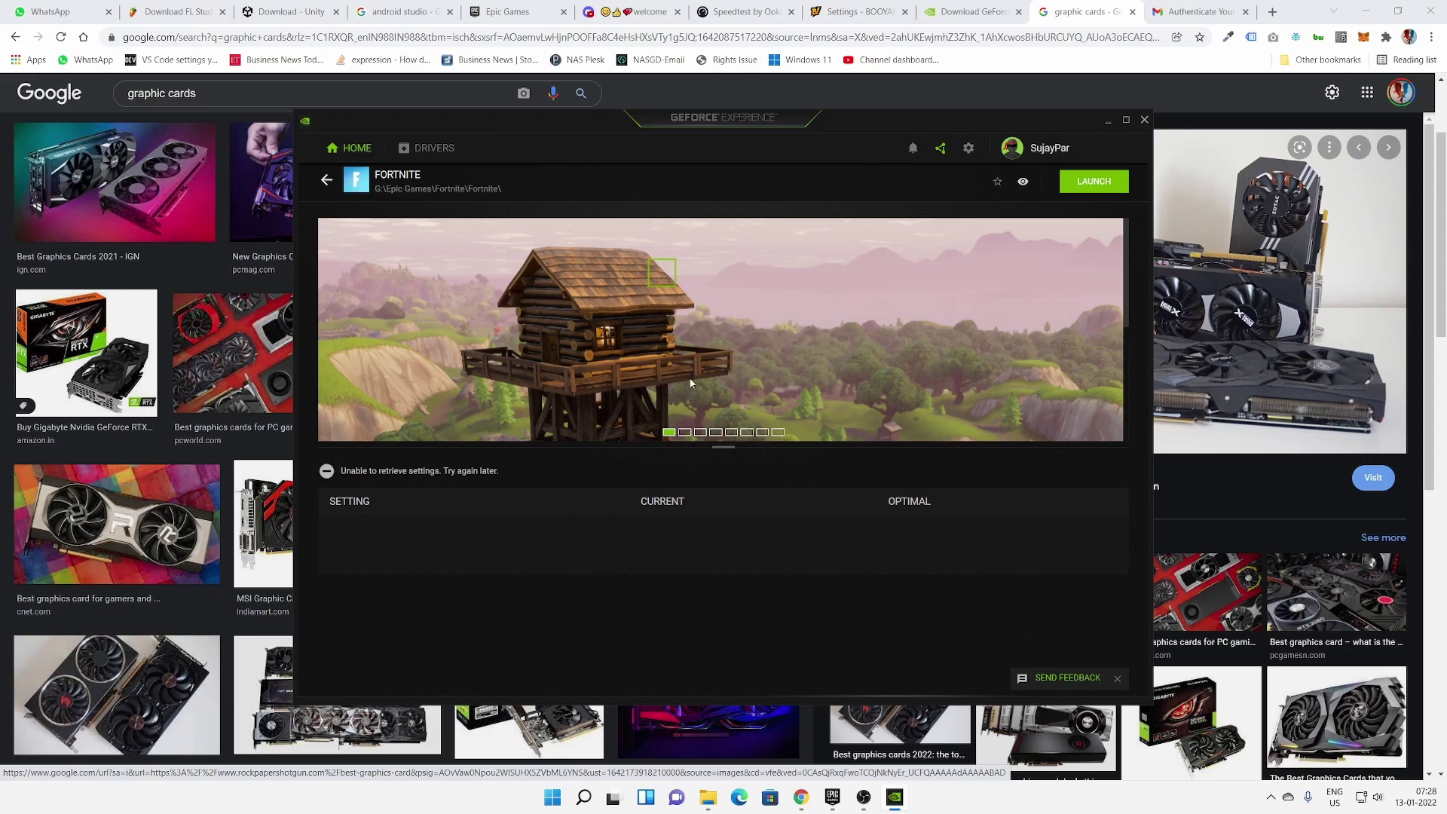
pyautogui.scroll(-5, 679, 603)
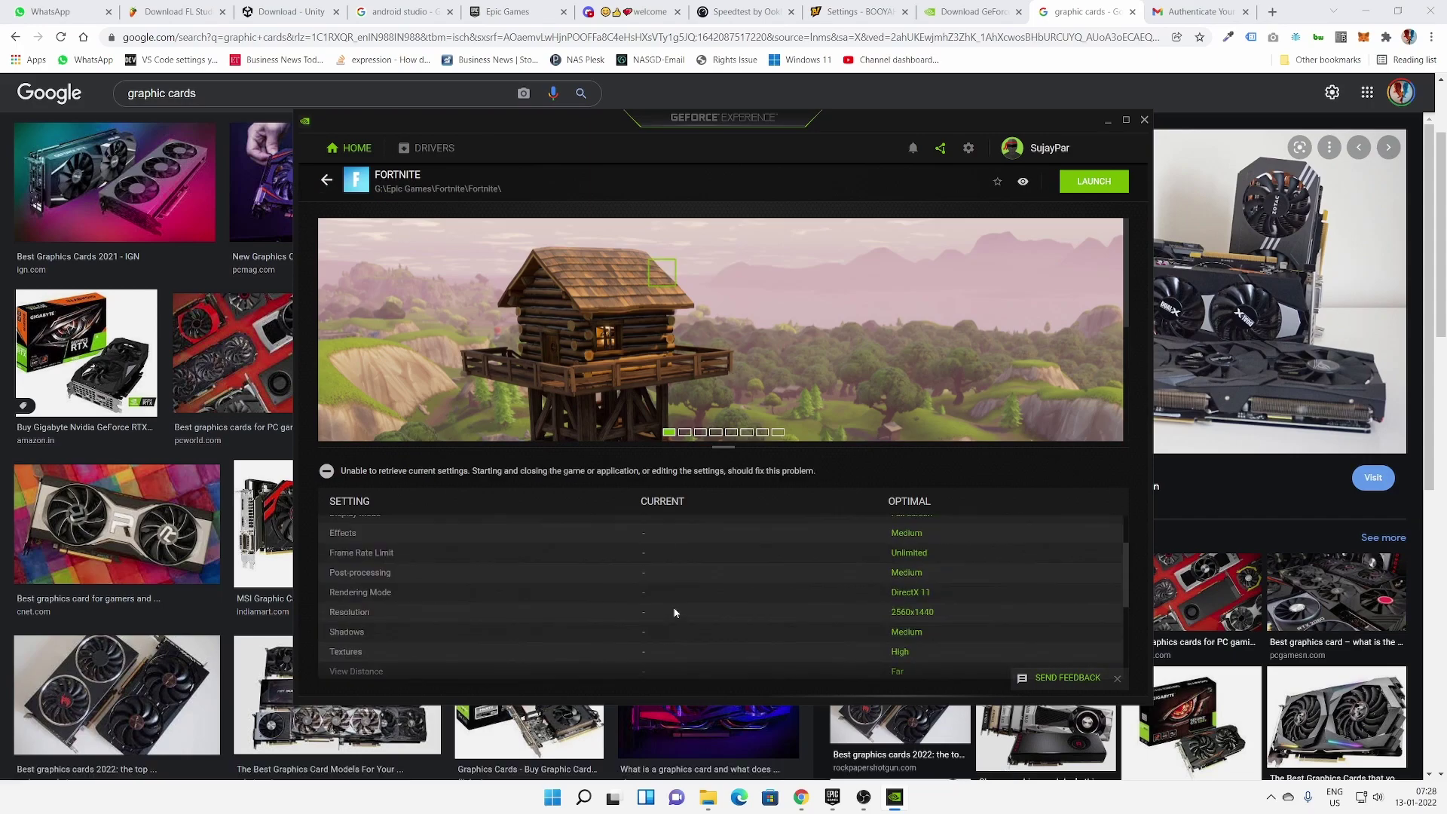
pyautogui.scroll(2, 607, 541)
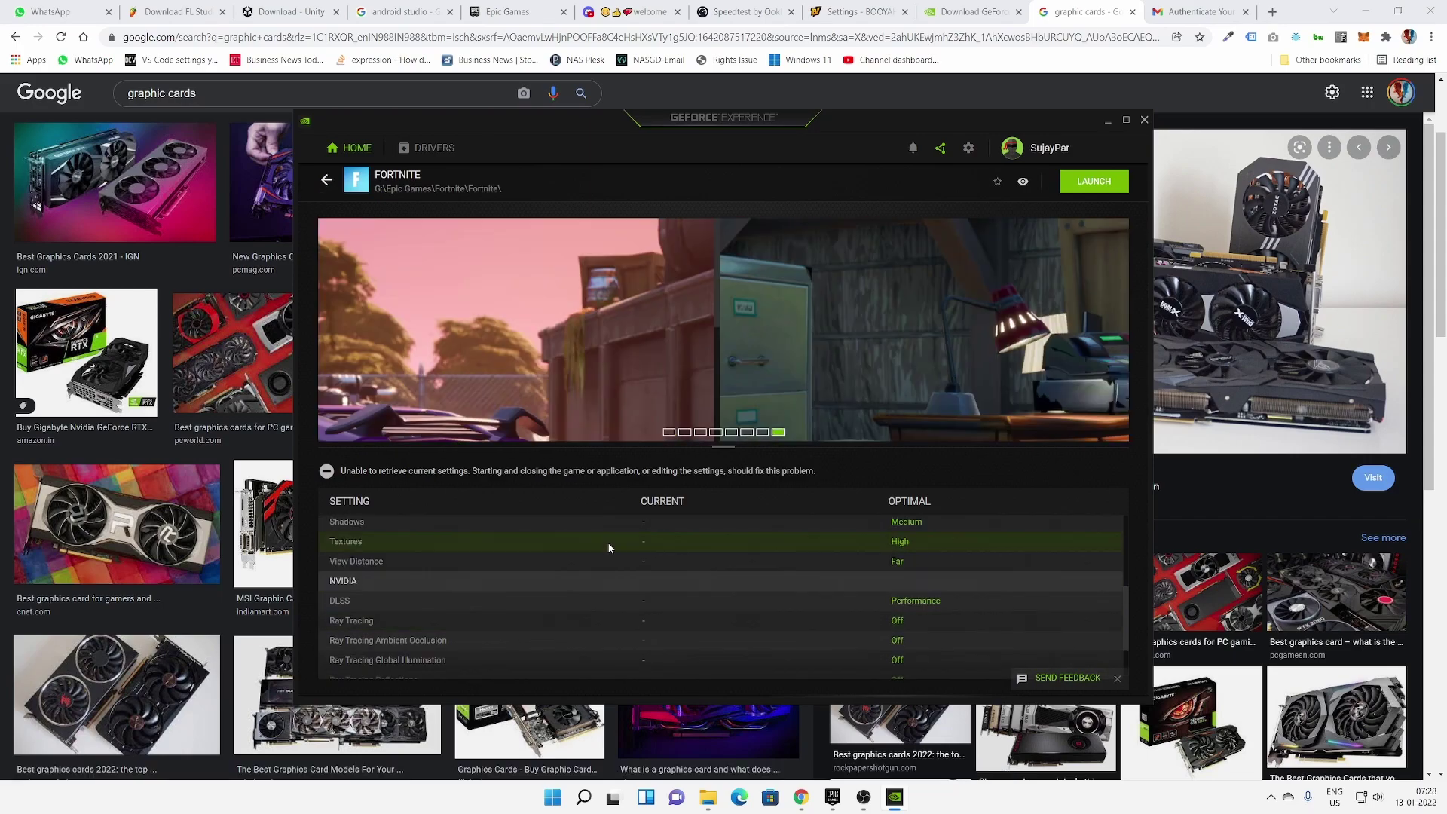
pyautogui.scroll(2, 596, 545)
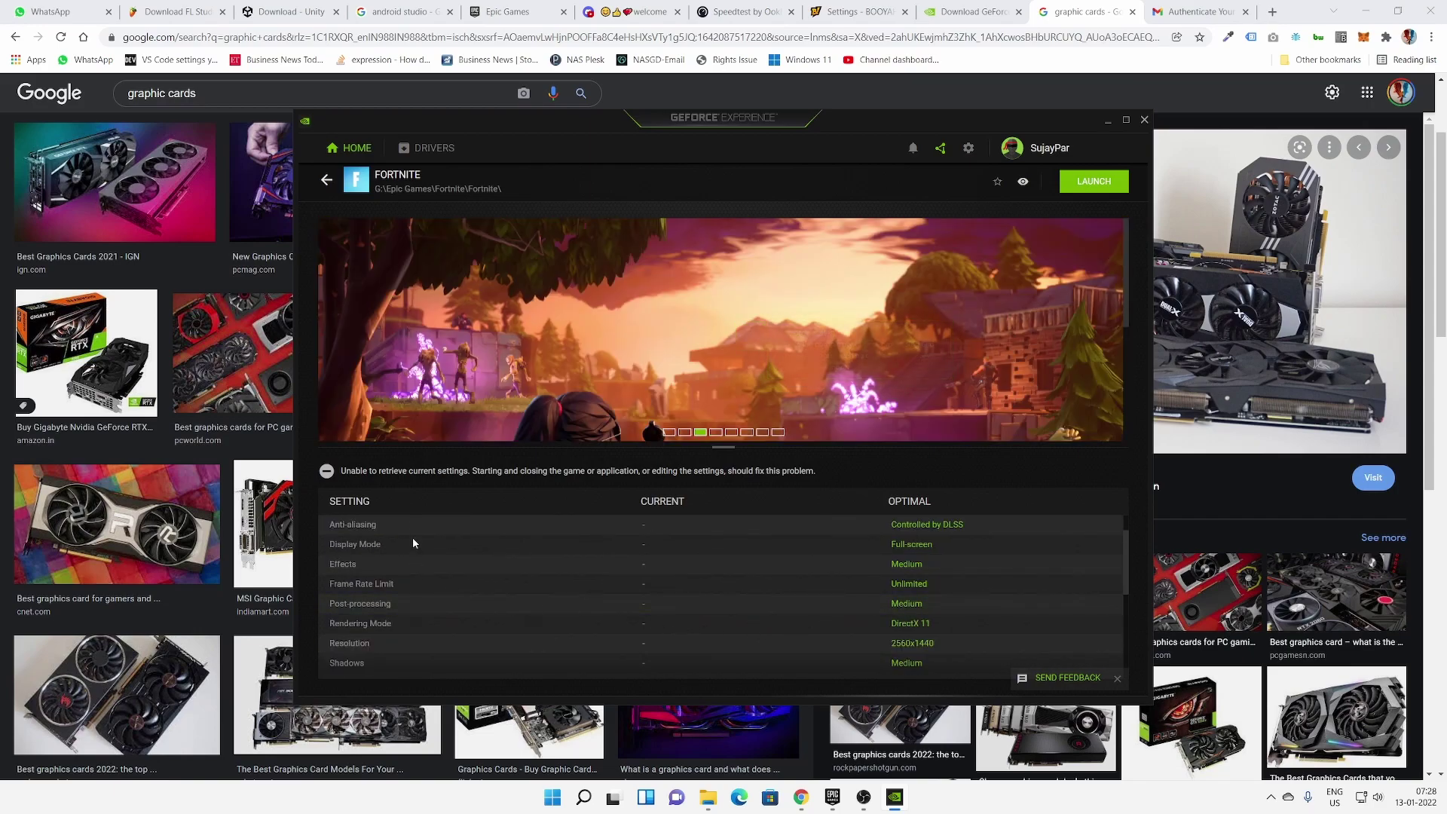
pyautogui.scroll(-2, 475, 550)
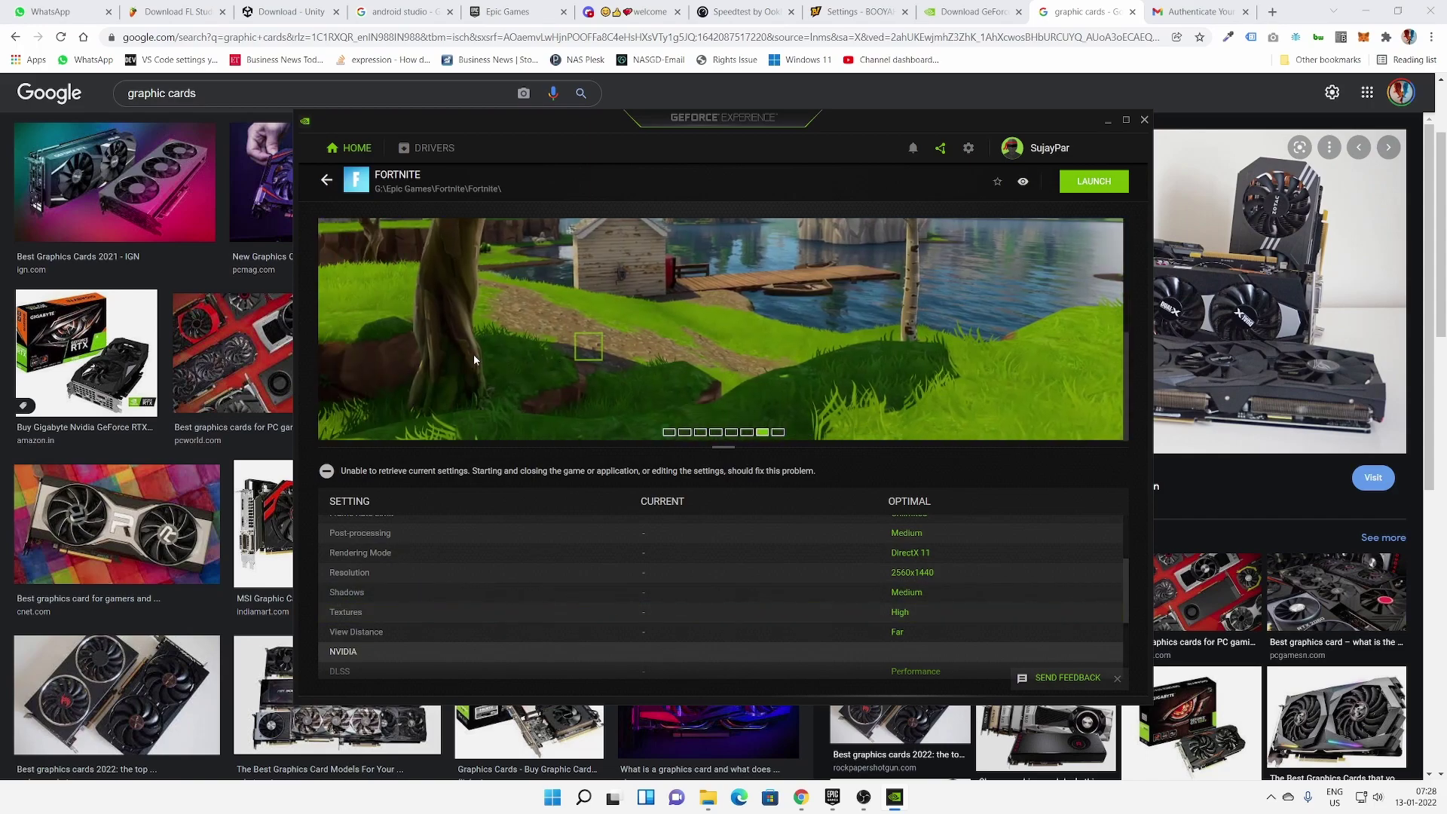
pyautogui.click(327, 179)
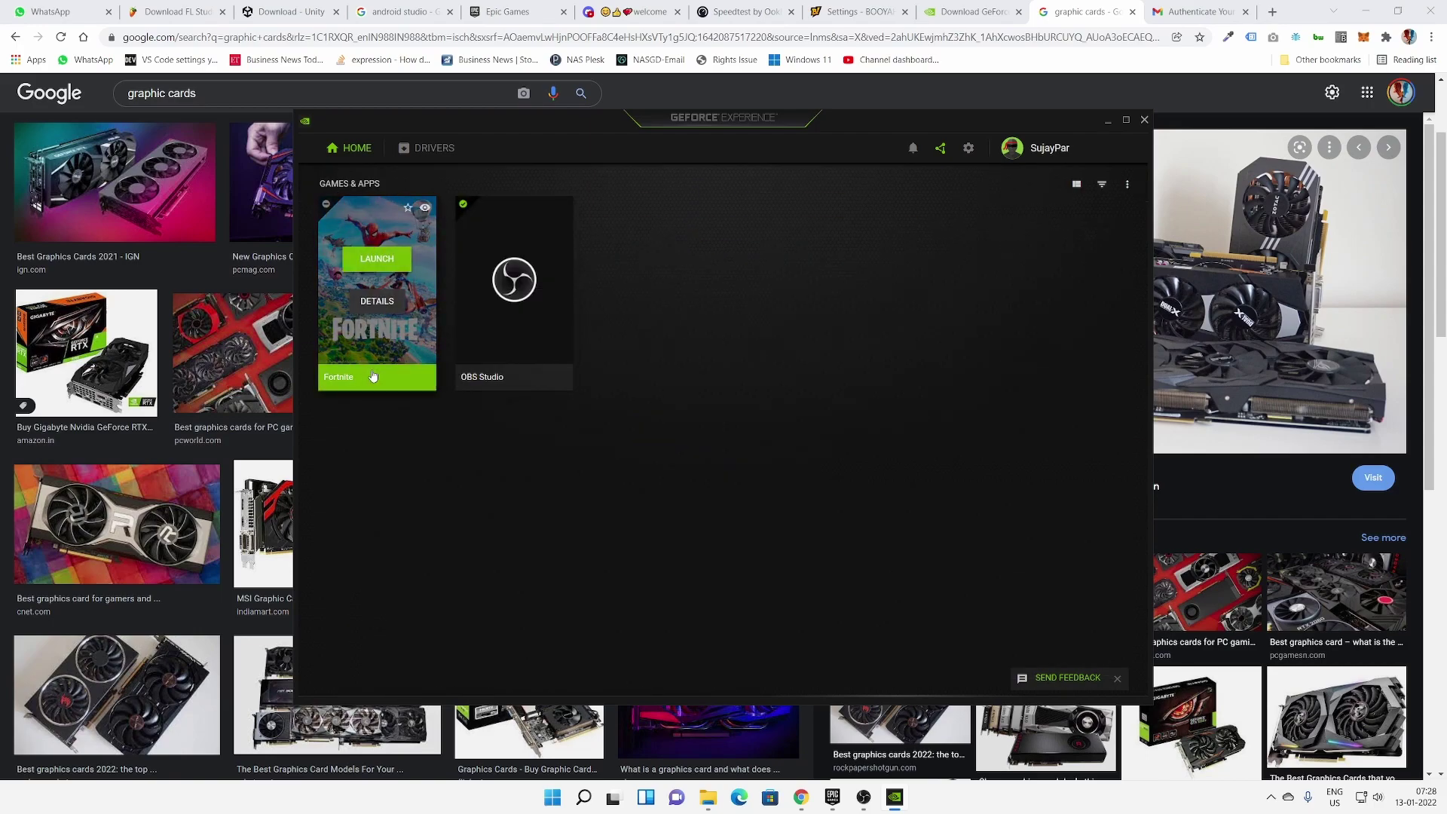
# On the Drivers page, collapse the 497.29 release details and check for driver updates
pyautogui.click(430, 148)
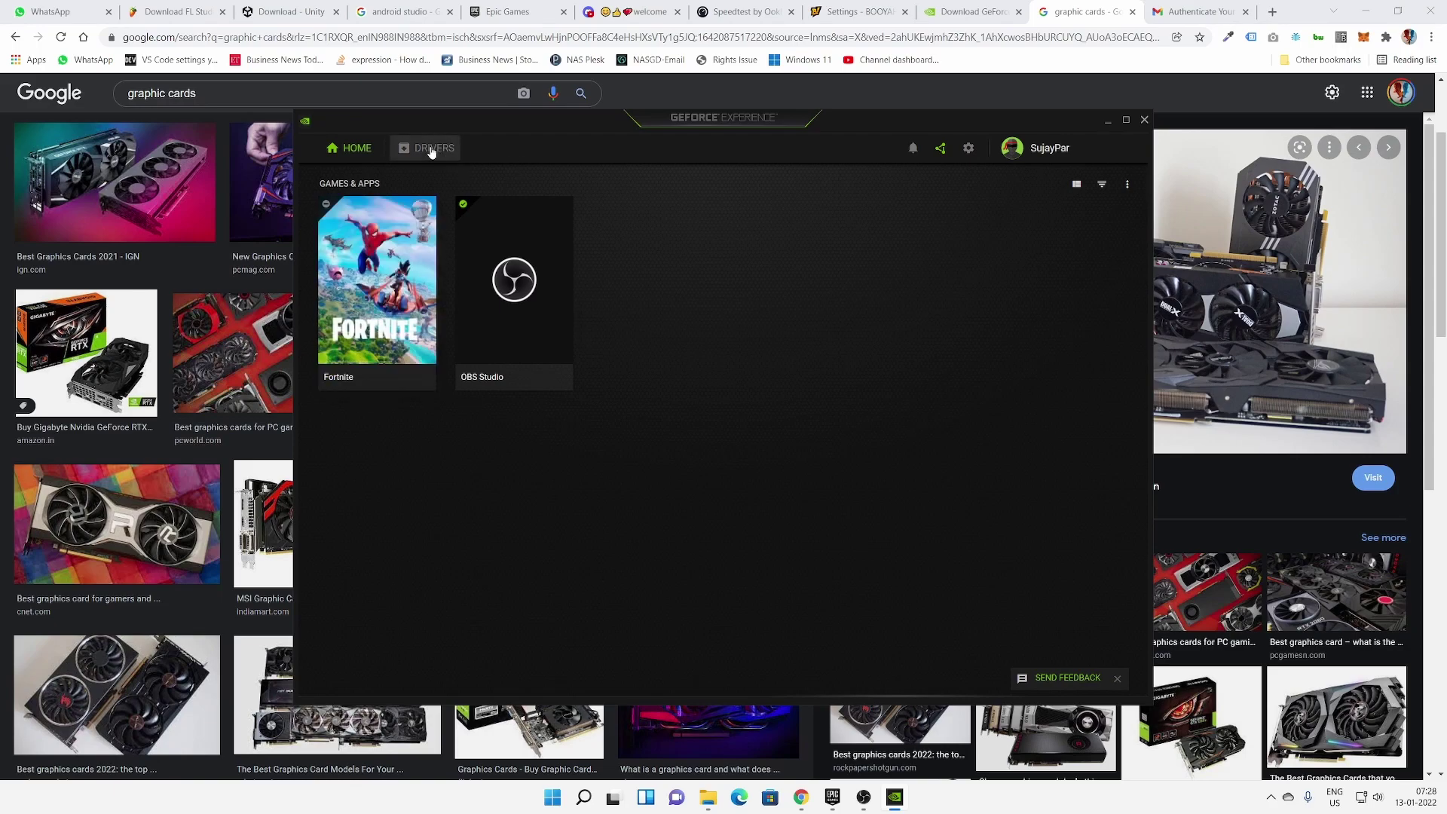
pyautogui.scroll(-5, 457, 433)
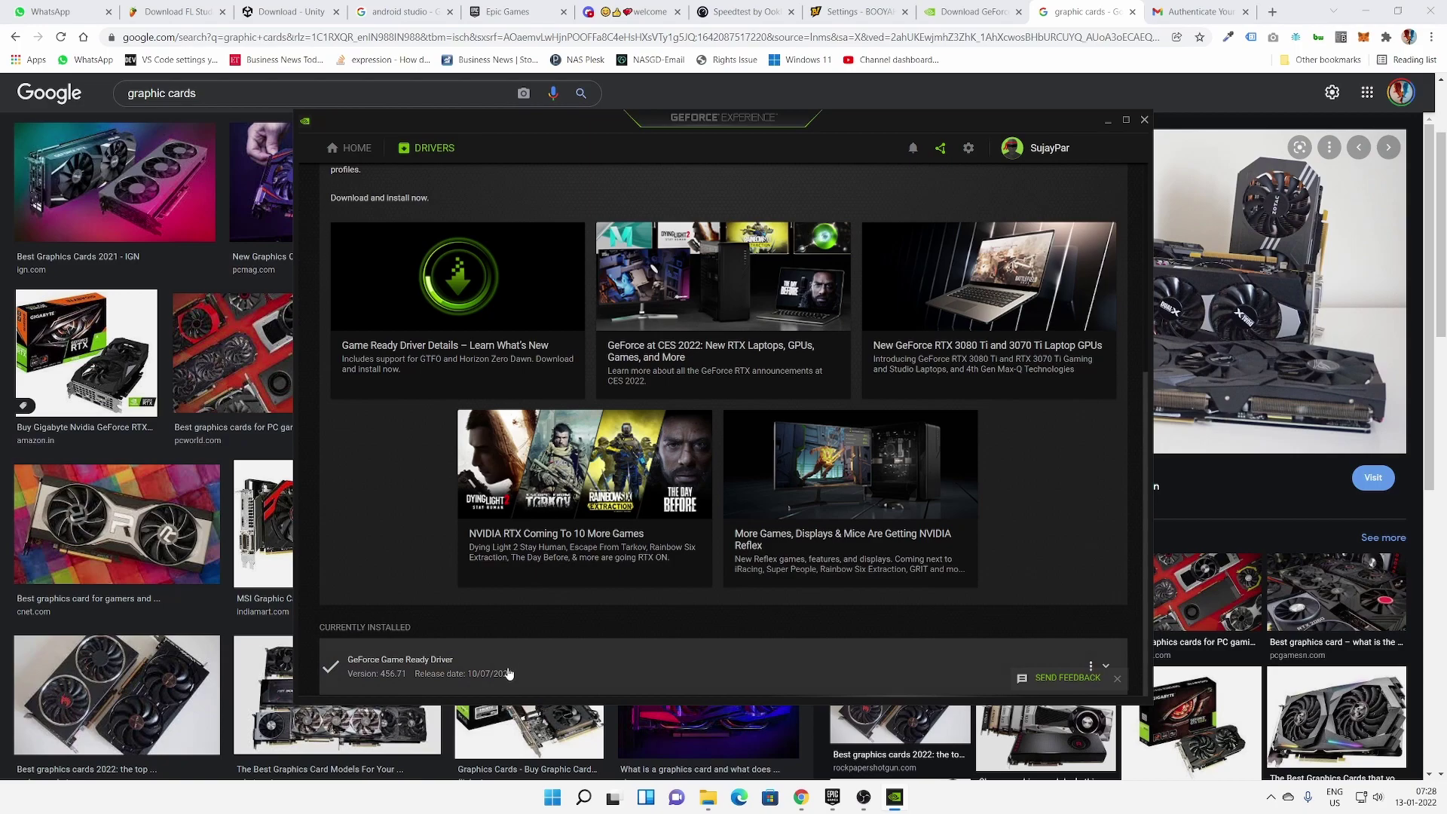
pyautogui.scroll(5, 507, 667)
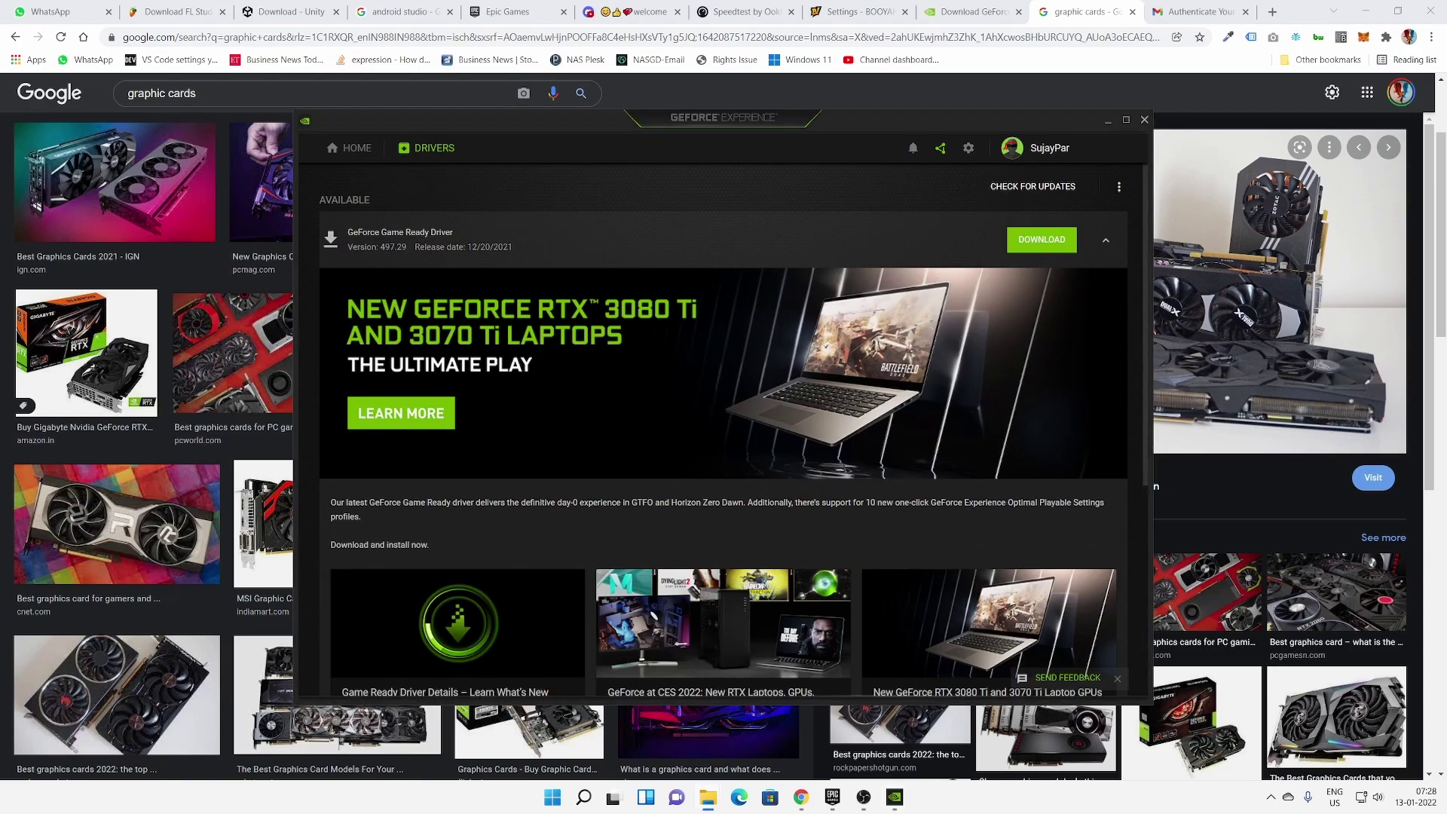
pyautogui.scroll(-1, 596, 296)
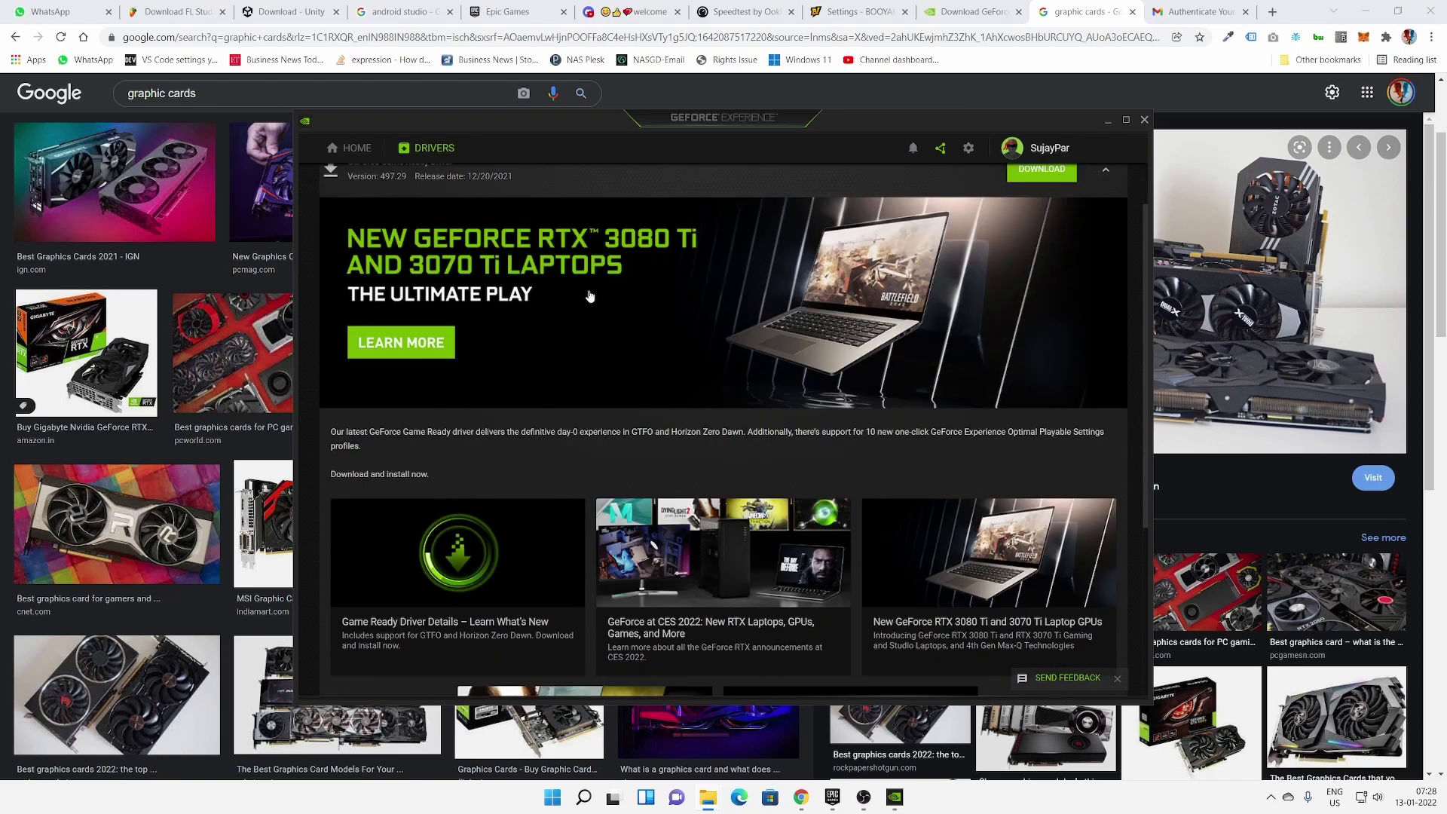
pyautogui.scroll(1, 590, 295)
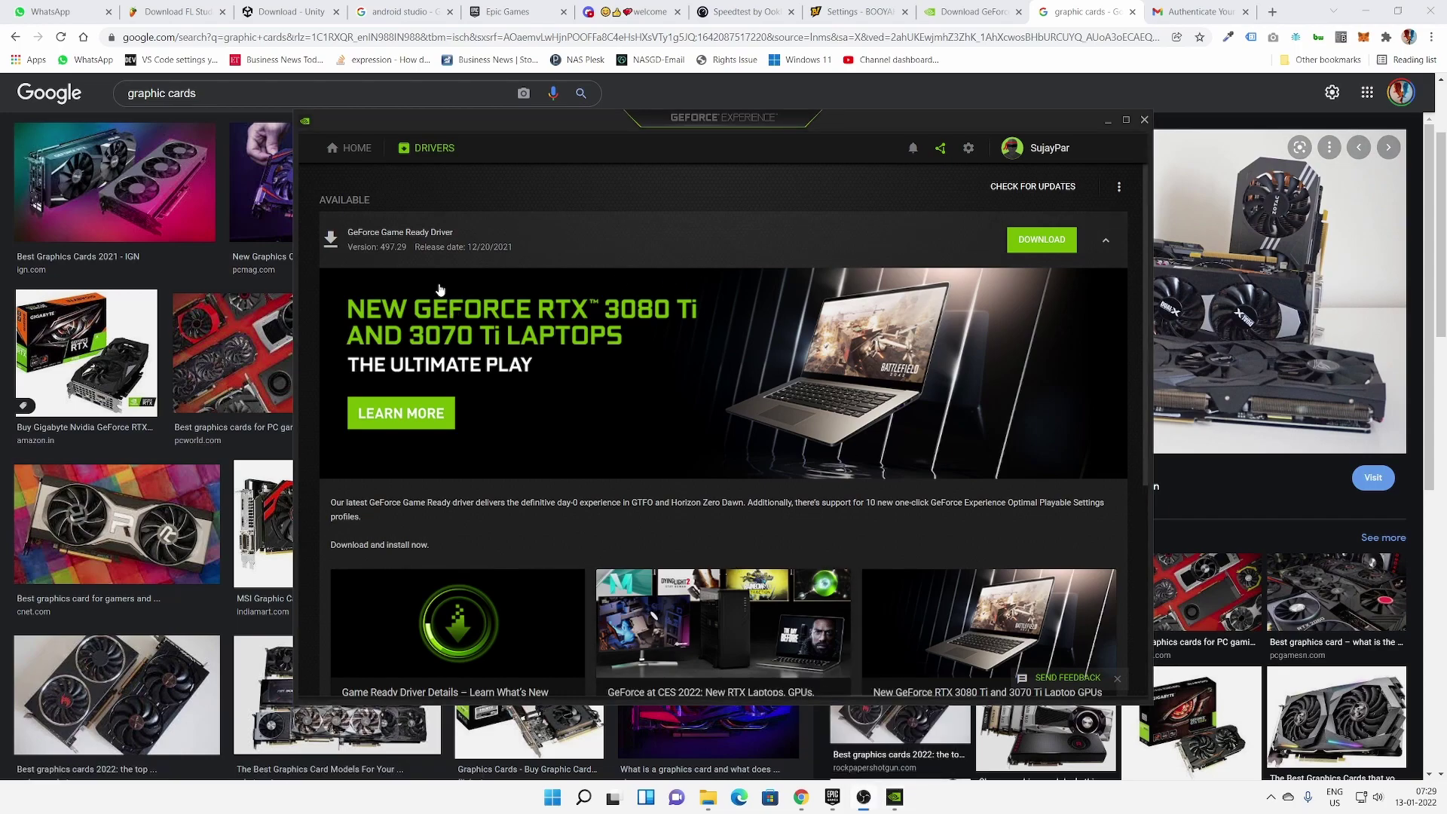
pyautogui.click(1106, 240)
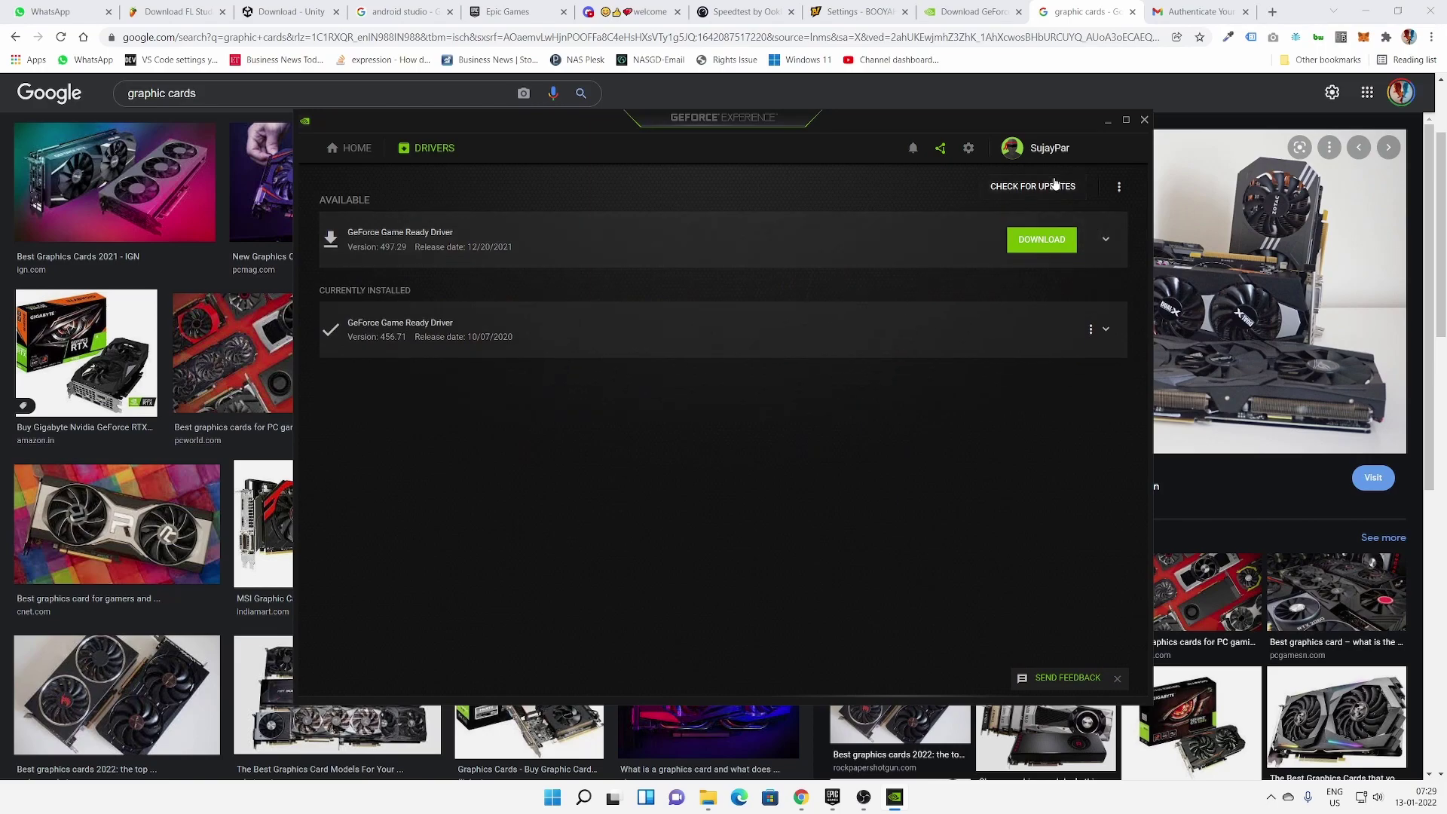
pyautogui.click(1069, 188)
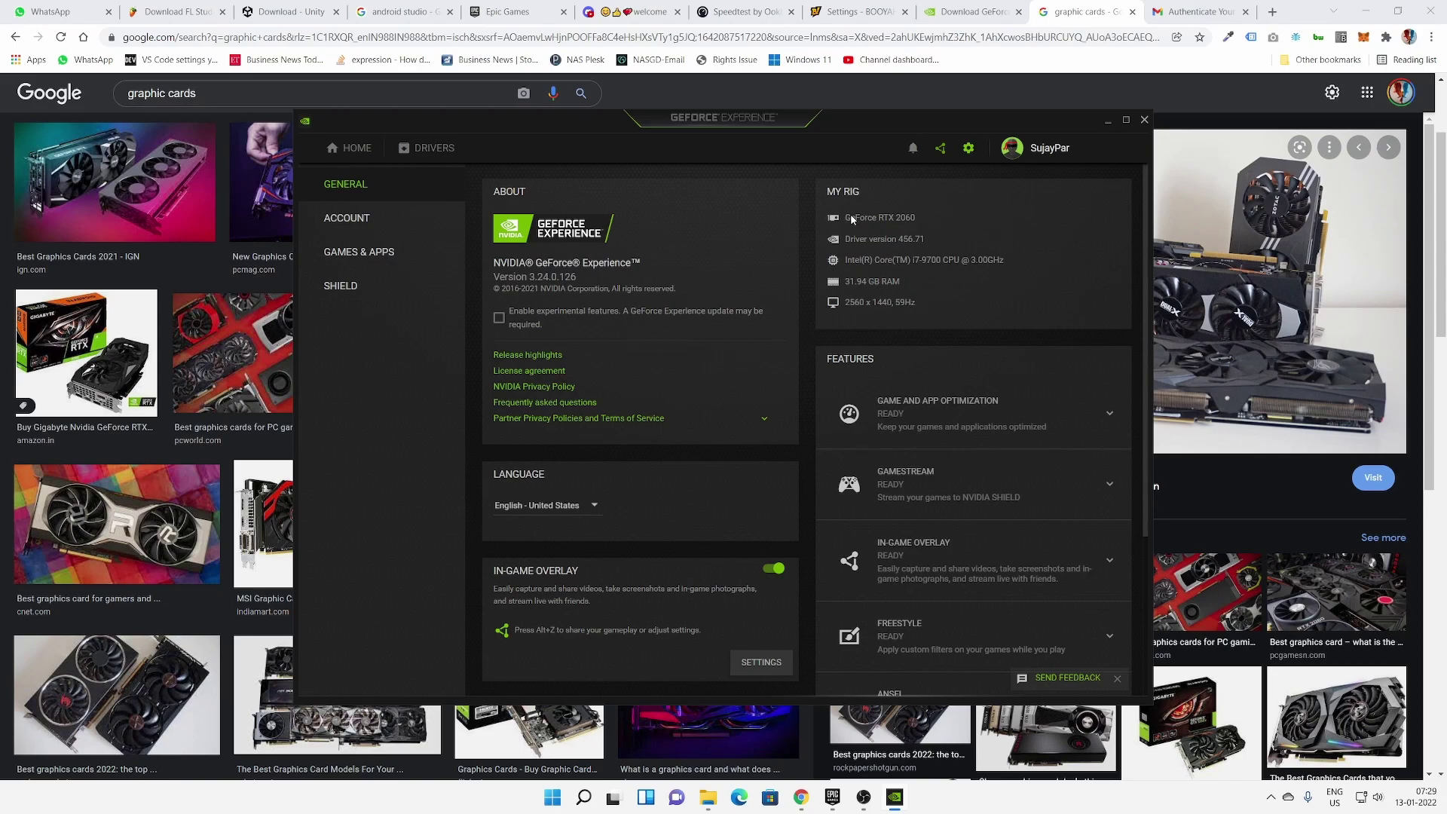
# Check the empty notifications panel, then go back to the Home page
pyautogui.click(913, 148)
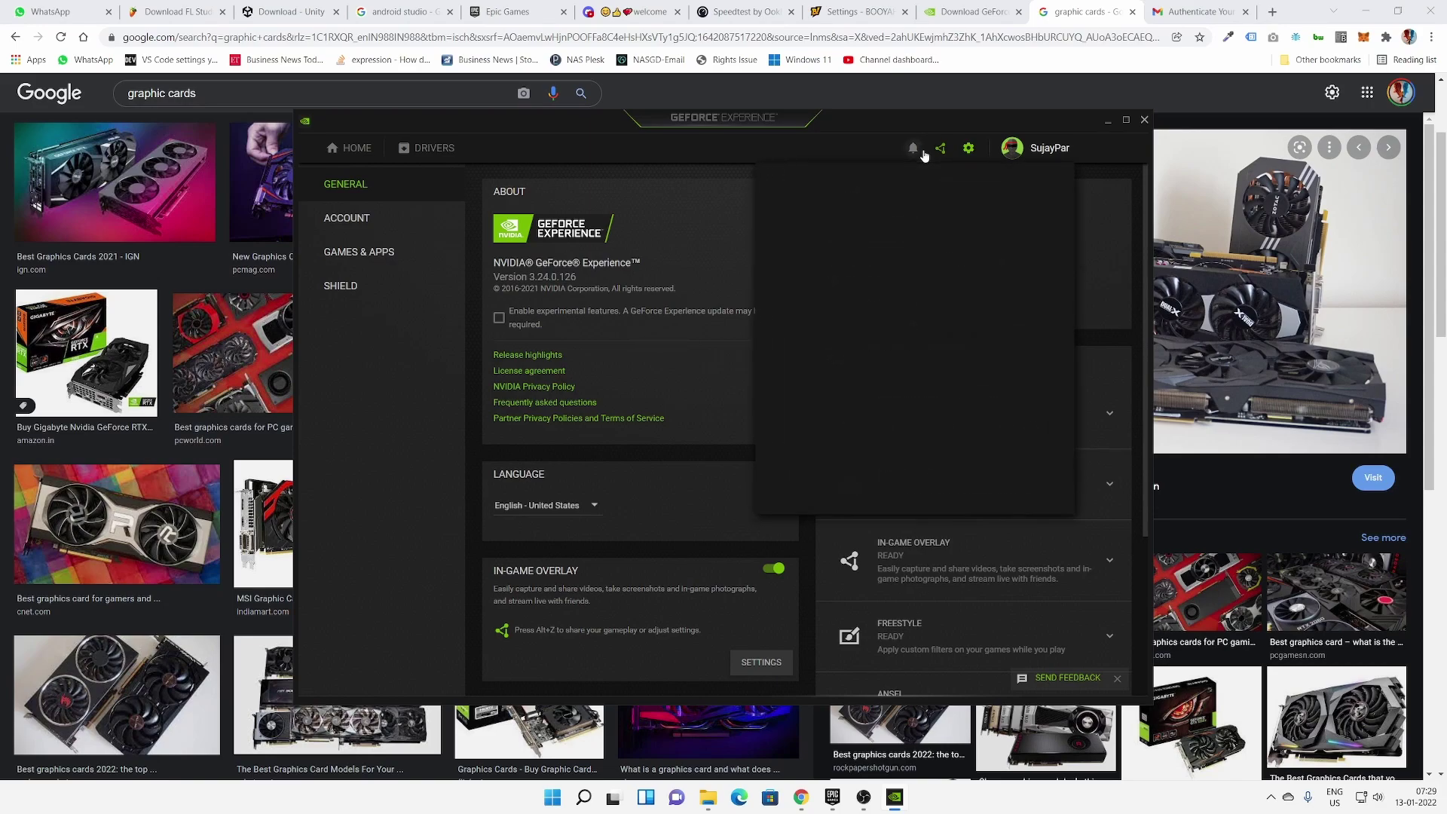
pyautogui.click(966, 148)
pyautogui.click(367, 150)
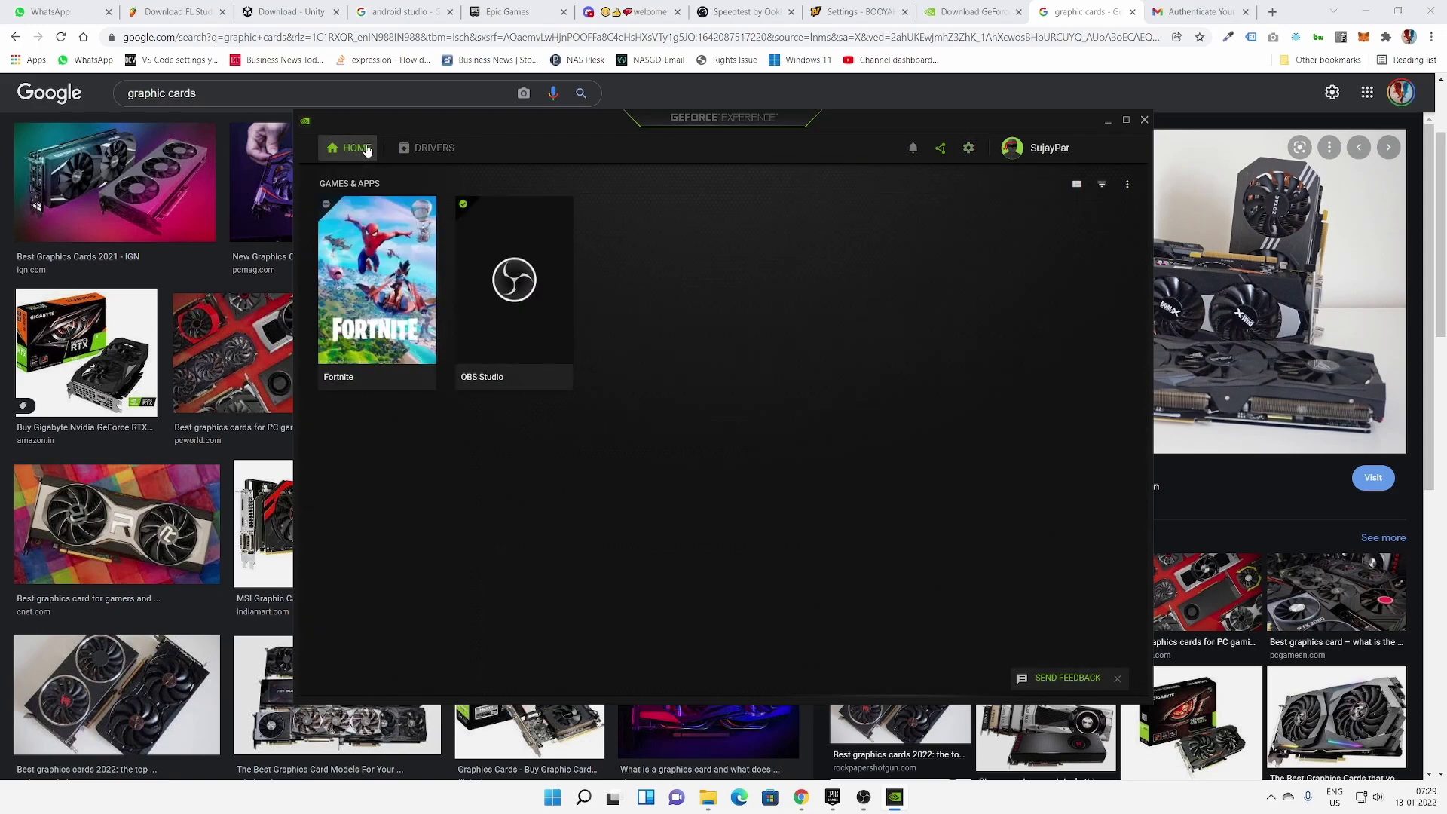
# Open and close the Alt+Z in-game overlay, then revisit settings, notifications and the overlay
pyautogui.hotkey('alt', 'z')
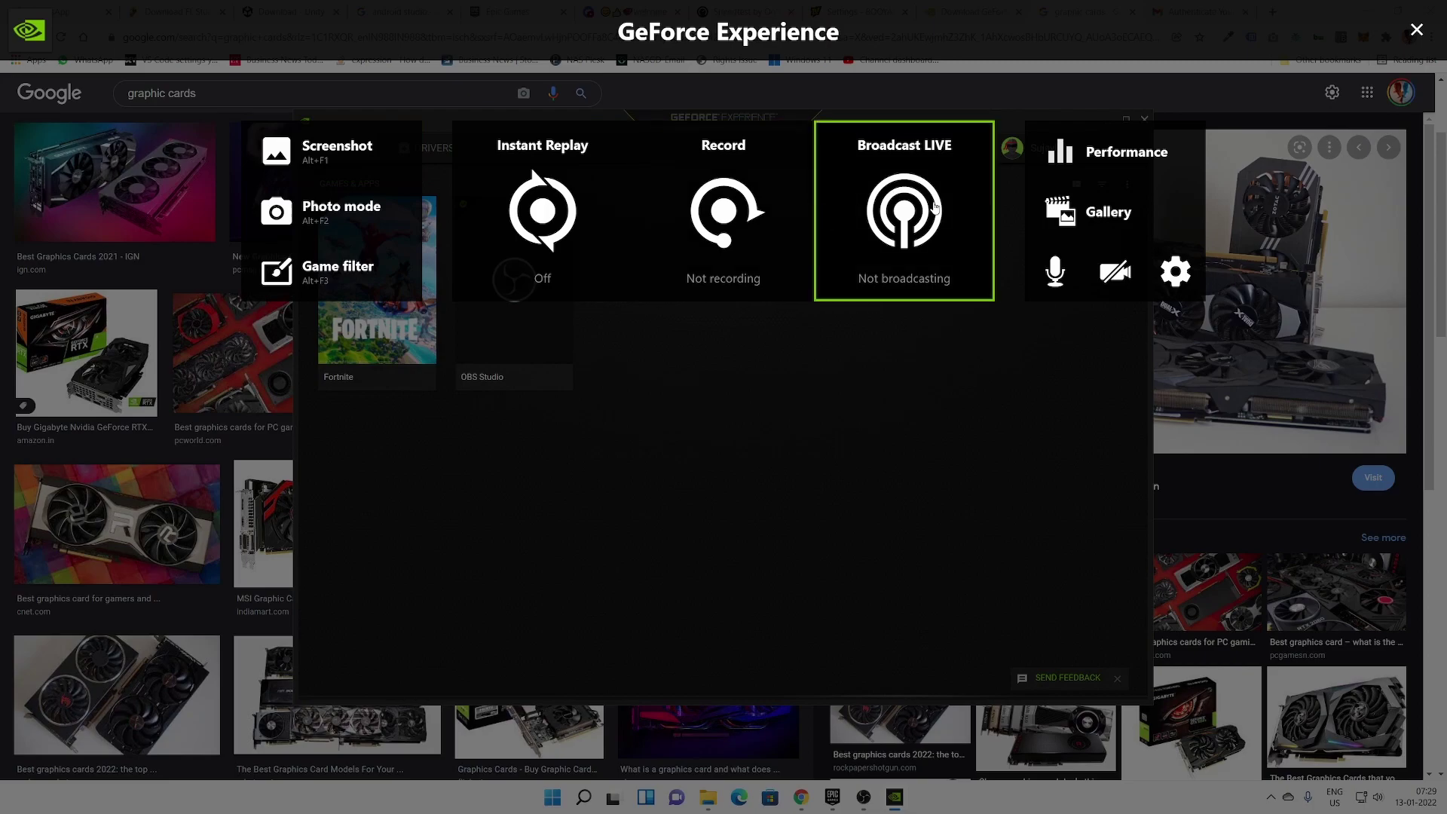
pyautogui.click(1417, 30)
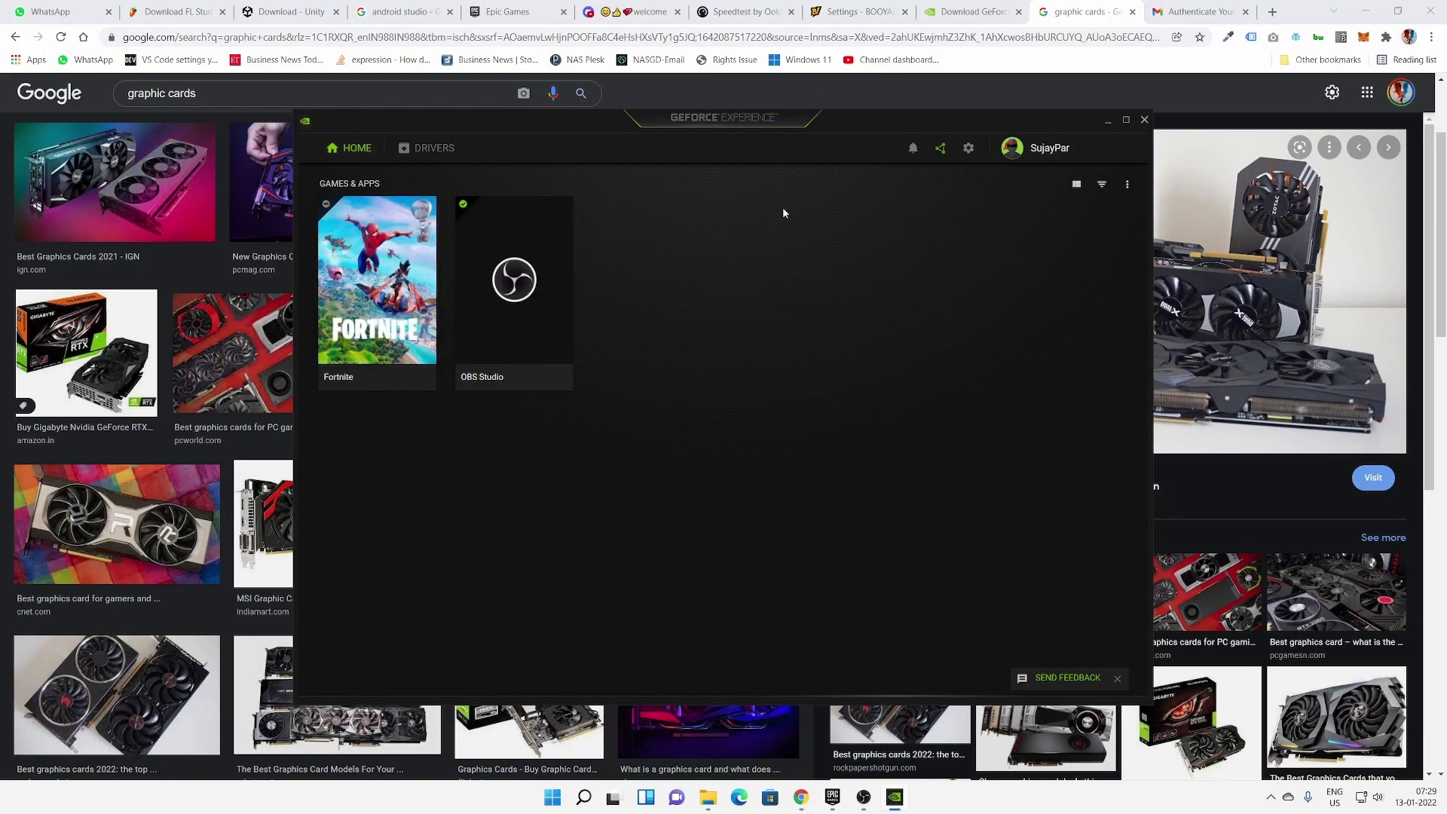
pyautogui.click(970, 149)
pyautogui.click(915, 150)
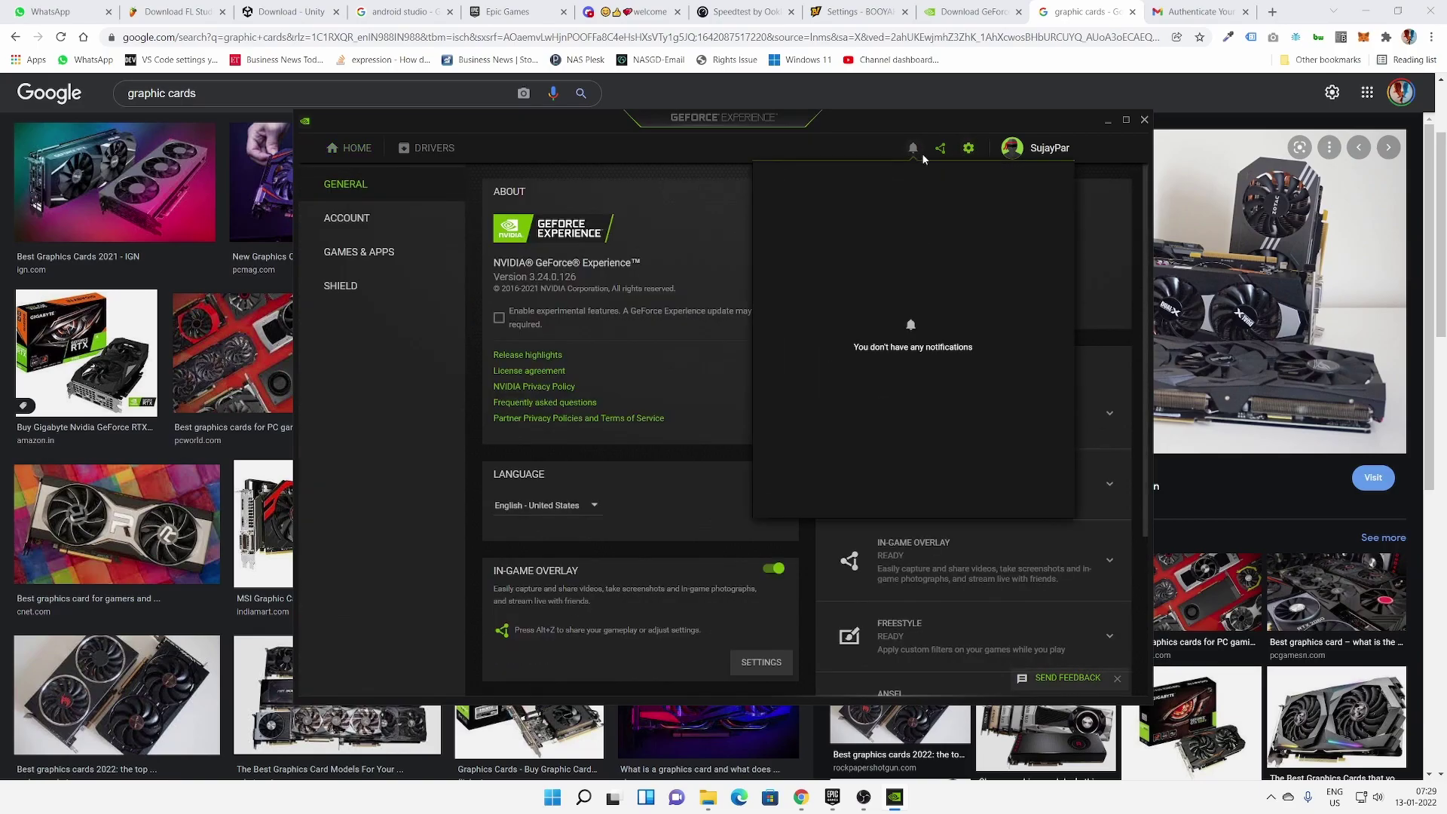
pyautogui.hotkey('alt', 'z')
pyautogui.hotkey('alt', 'z')
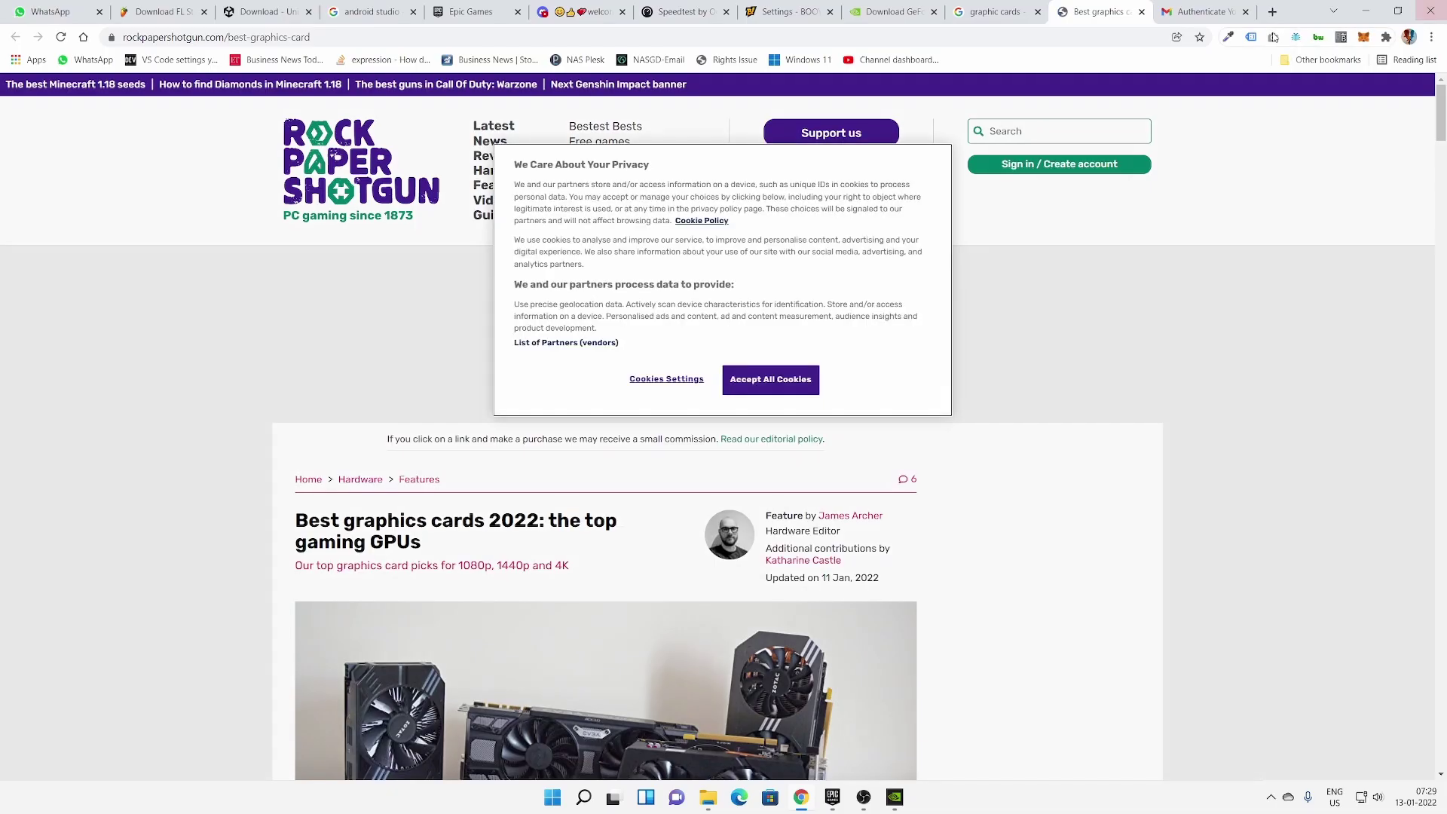
# Revisit GeForce Experience's Drivers page, then show the Discord server's welcome channel in Chrome
pyautogui.hotkey('alt', 'Tab')
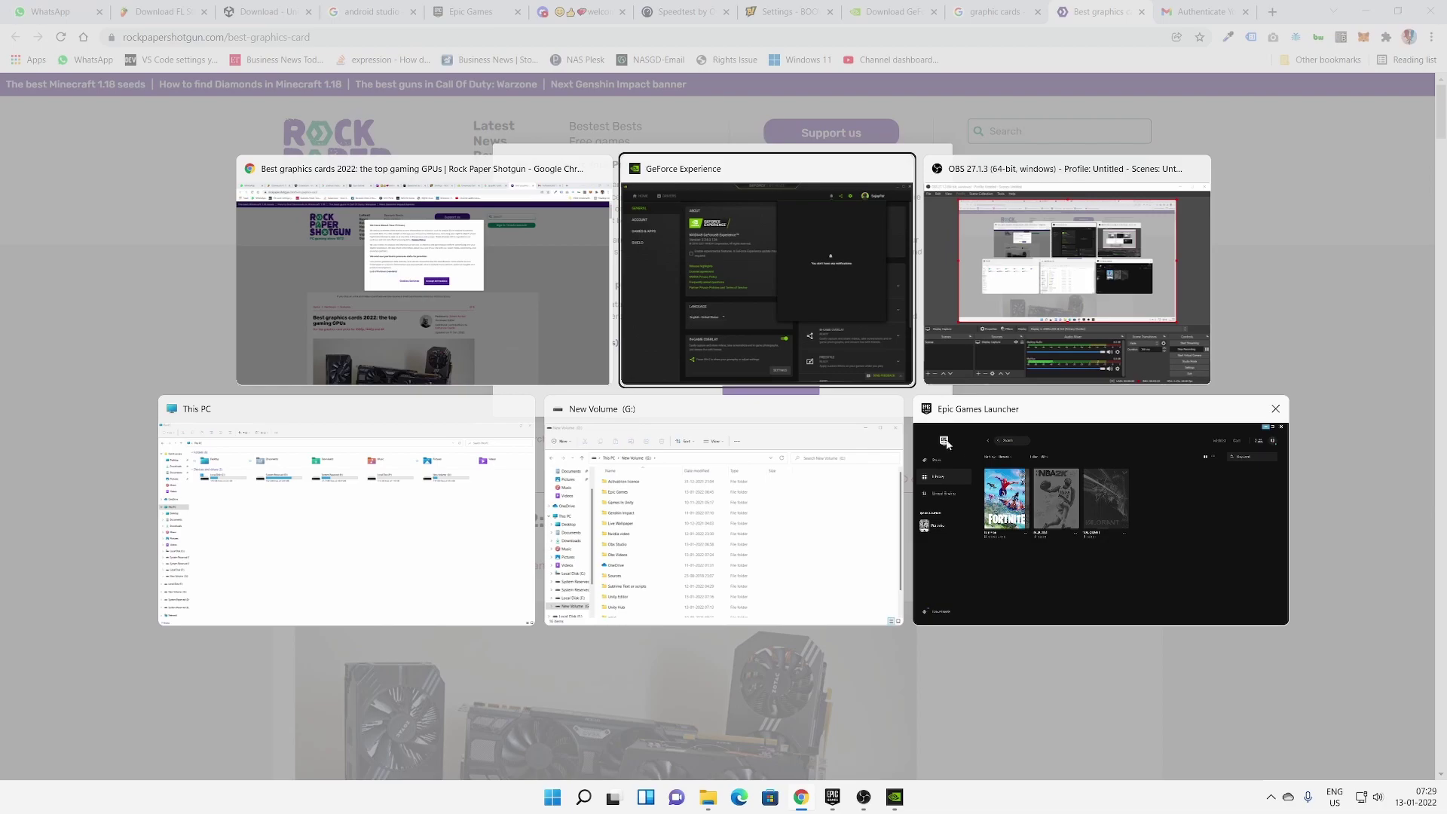
pyautogui.click(422, 154)
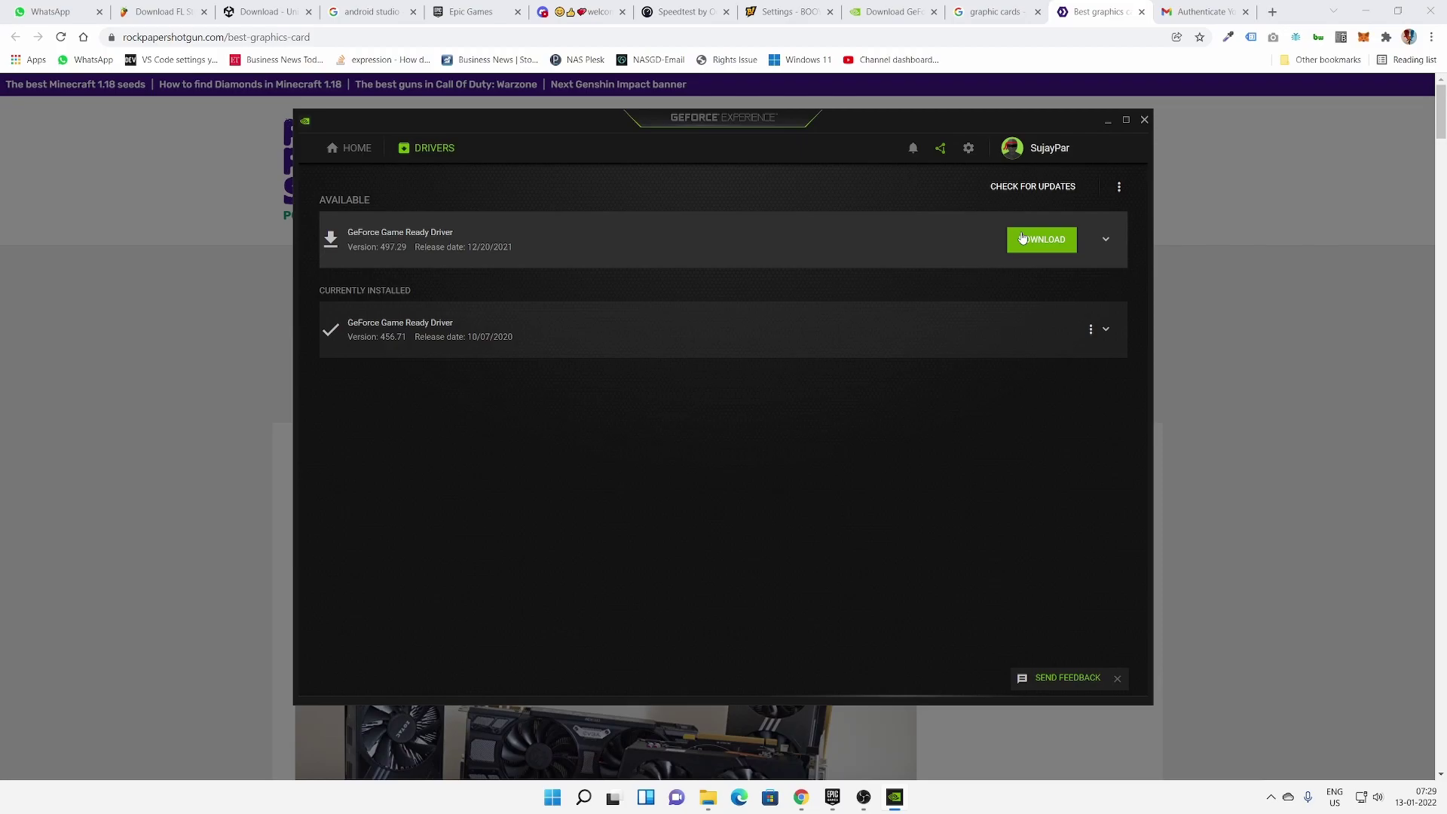
pyautogui.click(623, 4)
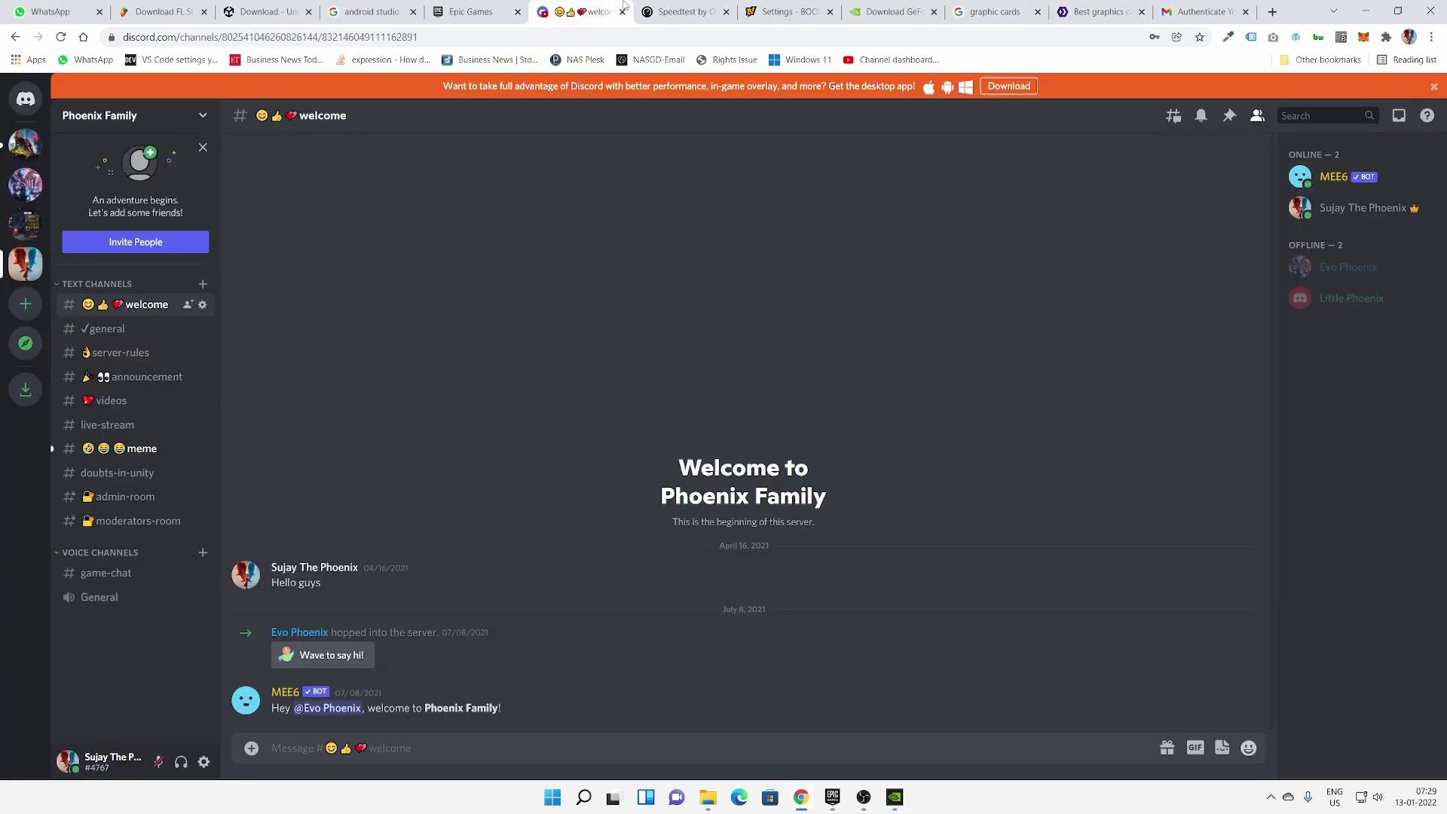